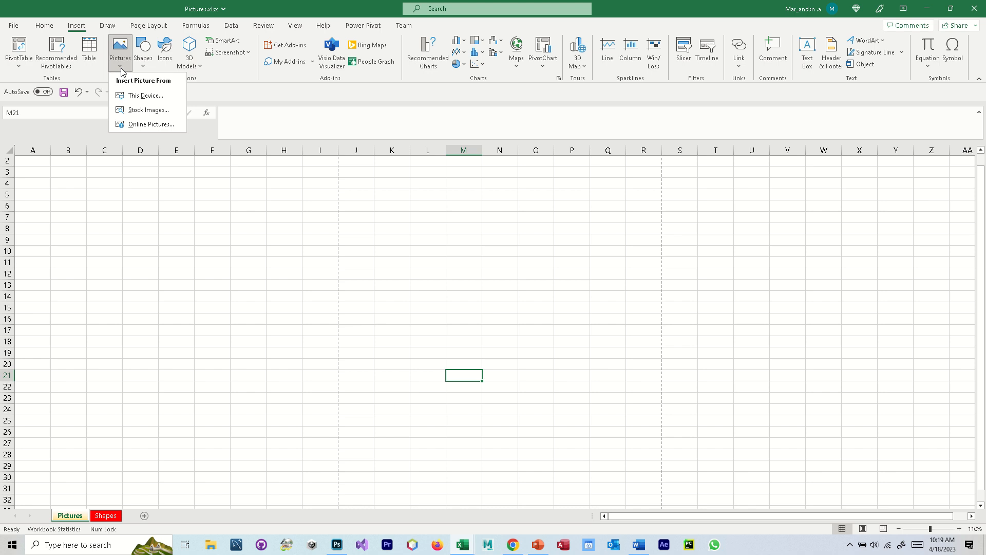
- Insert the picture hospital.jpg from the Desktop folder of this device into the Pictures sheet
{"action": "left_click", "coordinate": [142, 97]}
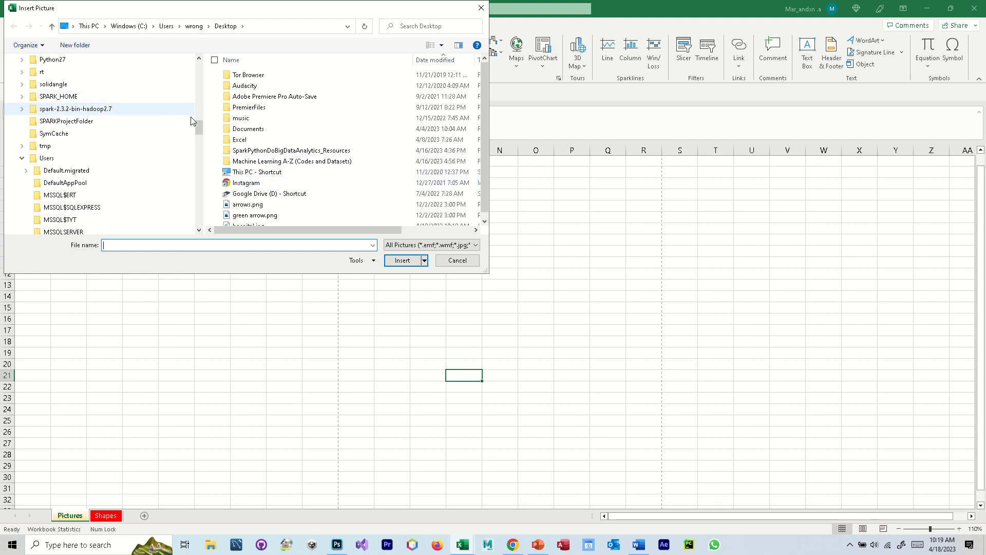
{"action": "left_click_drag", "start_coordinate": [198, 124], "coordinate": [196, 54]}
{"action": "left_click", "coordinate": [46, 75]}
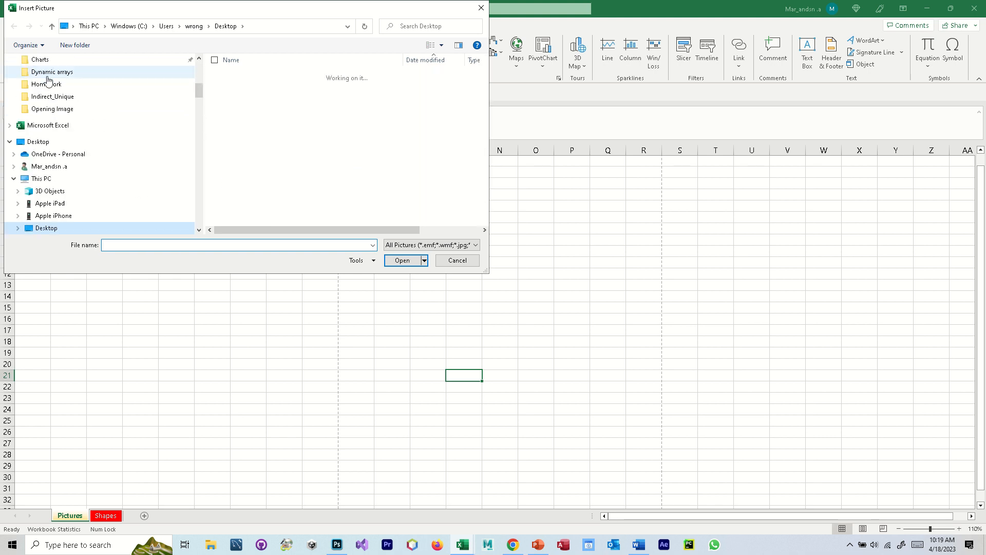
{"action": "scroll", "coordinate": [339, 129], "scroll_direction": "down", "scroll_amount": 1}
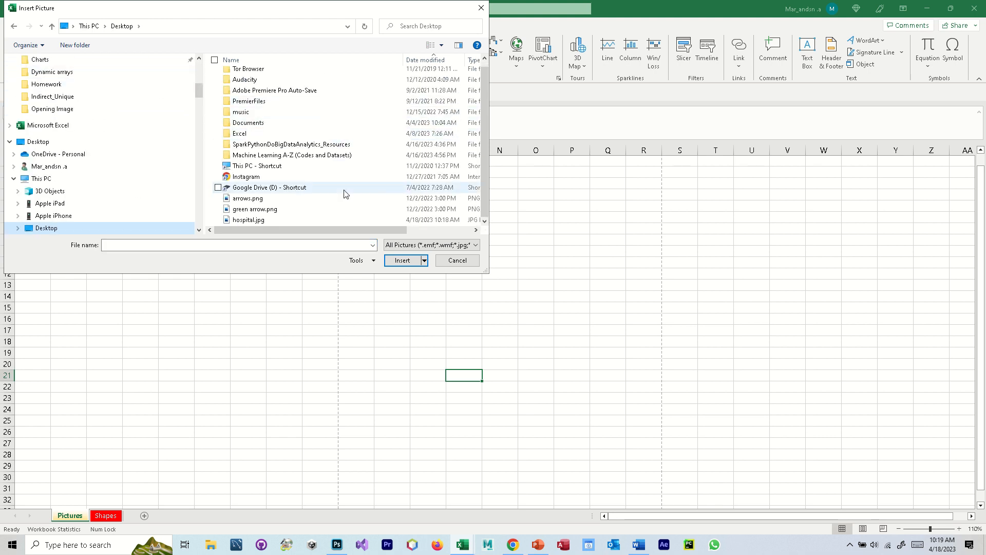
{"action": "left_click", "coordinate": [248, 221]}
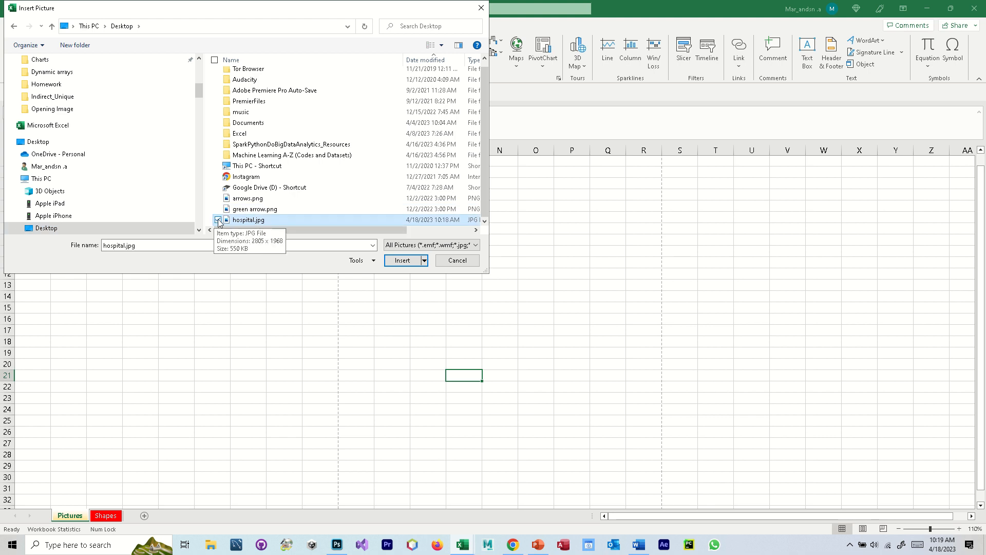
{"action": "left_click", "coordinate": [402, 260]}
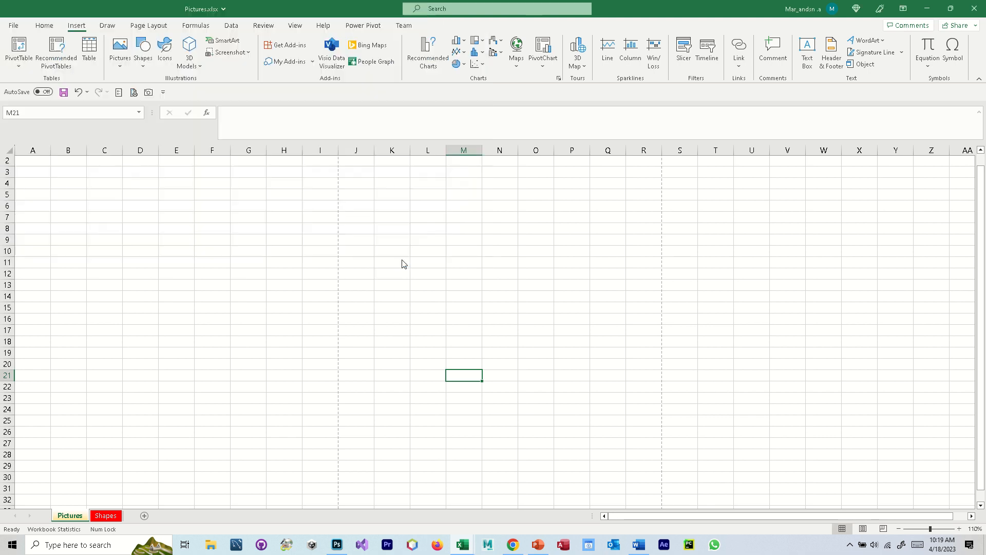
- Move the hospital picture to start near column B and shrink it from a corner to about 5.63" high by 8.03" wide
{"action": "left_click_drag", "start_coordinate": [689, 403], "coordinate": [374, 225]}
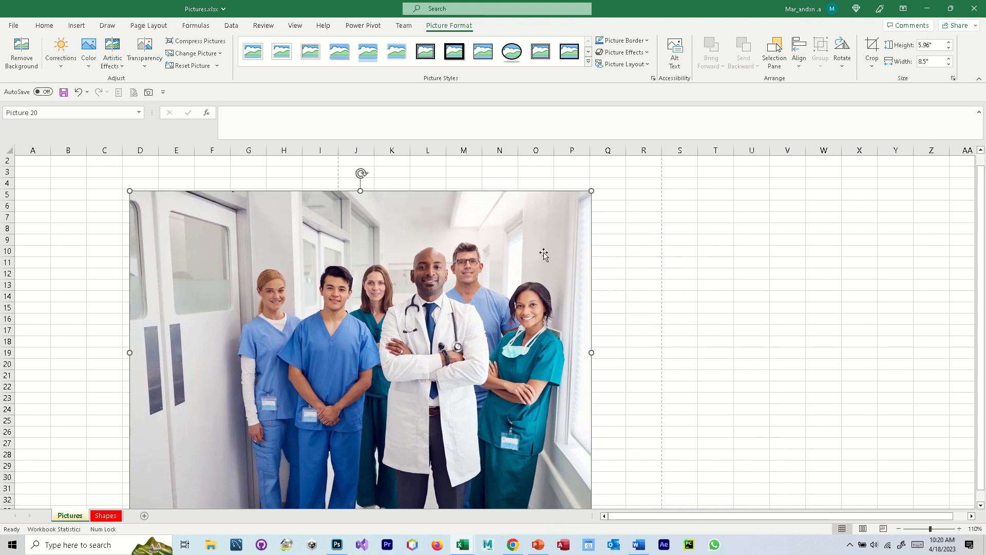
{"action": "left_click_drag", "start_coordinate": [499, 296], "coordinate": [488, 286]}
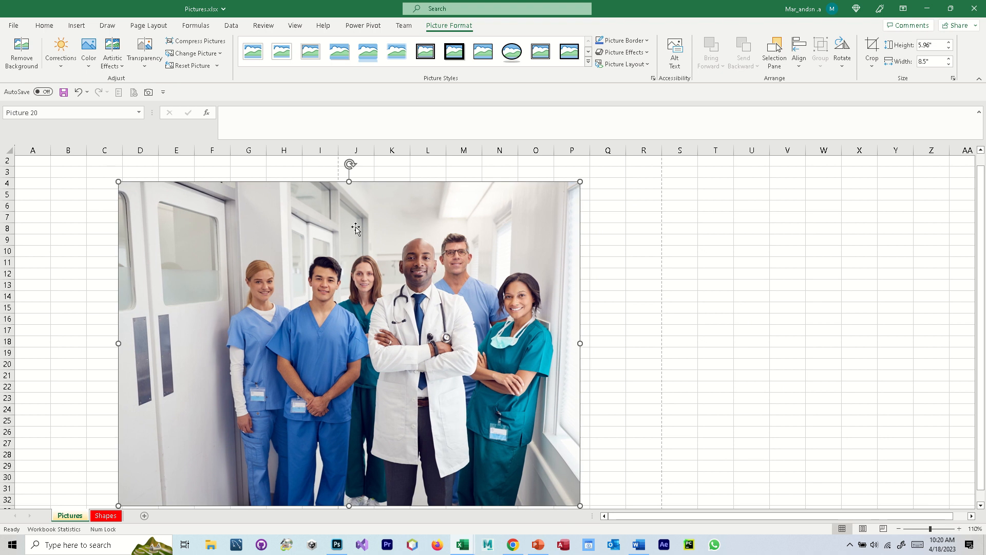
{"action": "left_click_drag", "start_coordinate": [353, 229], "coordinate": [314, 224]}
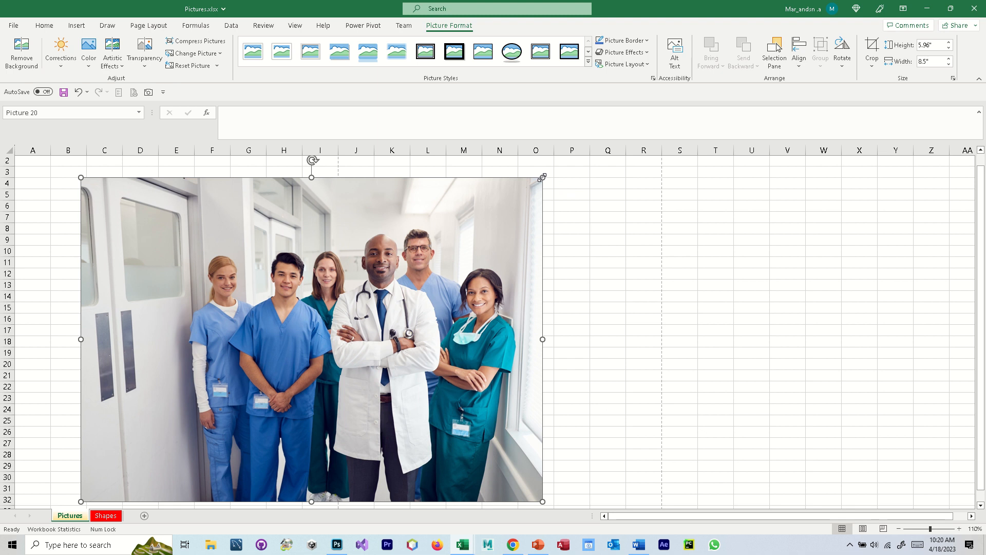
{"action": "left_click_drag", "start_coordinate": [542, 177], "coordinate": [517, 196]}
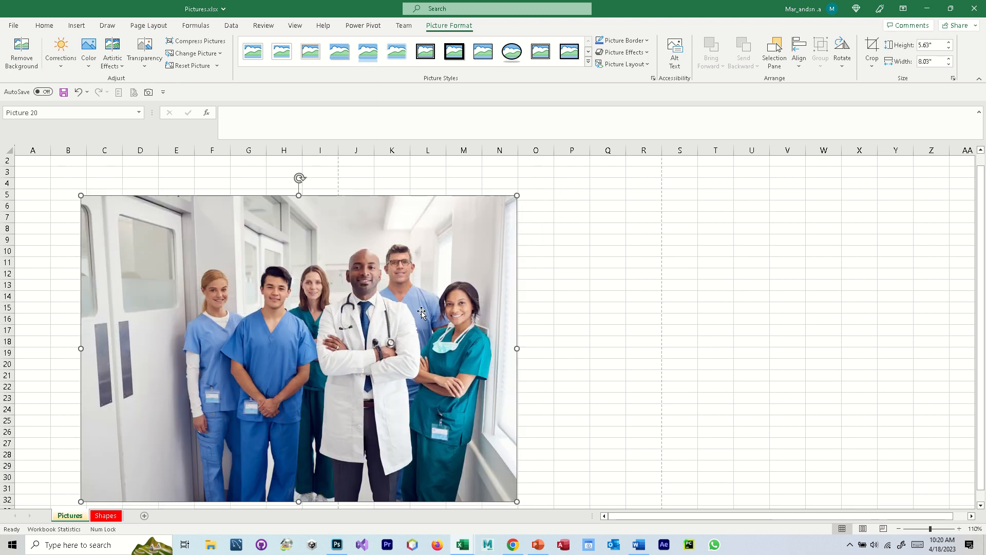
- Try squeezing the picture to about 6.36" wide, lowering its top edge and moving it, and undo these changes
{"action": "left_click_drag", "start_coordinate": [519, 347], "coordinate": [427, 347]}
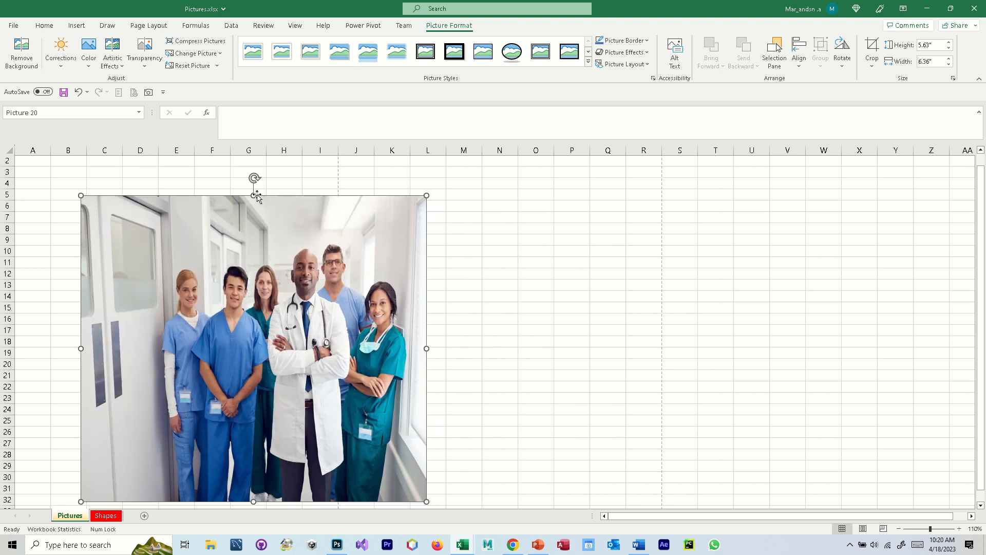
{"action": "mouse_move", "coordinate": [253, 195]}
{"action": "left_mouse_down"}
{"action": "mouse_move", "coordinate": [256, 168]}
{"action": "mouse_move", "coordinate": [252, 262]}
{"action": "mouse_move", "coordinate": [253, 202]}
{"action": "left_mouse_up"}
{"action": "left_click_drag", "start_coordinate": [371, 338], "coordinate": [385, 323]}
{"action": "key", "text": "ctrl+z"}
{"action": "key", "text": "ctrl+z"}
{"action": "key", "text": "ctrl+z"}
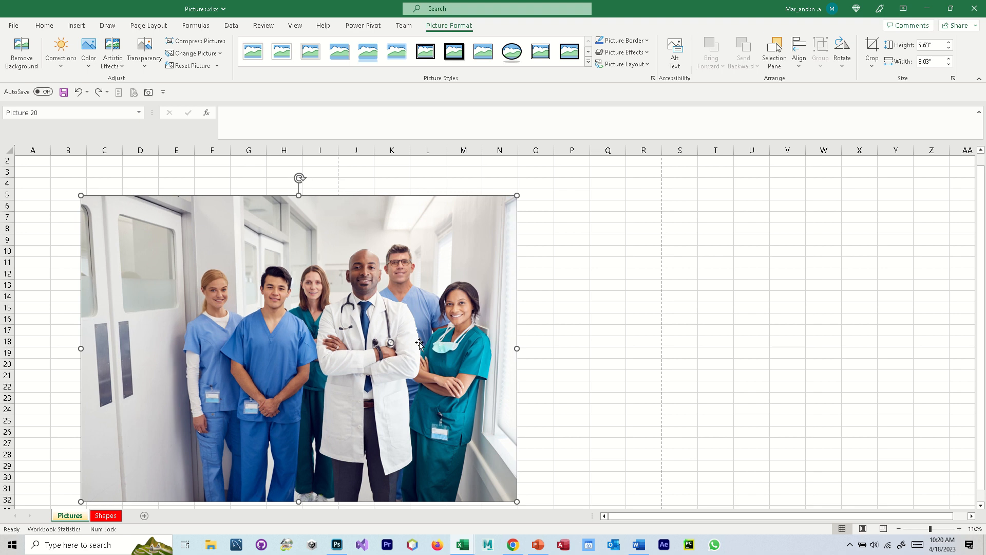
- Review the compression and resolution options for the selected picture without applying them
{"action": "left_click", "coordinate": [201, 41]}
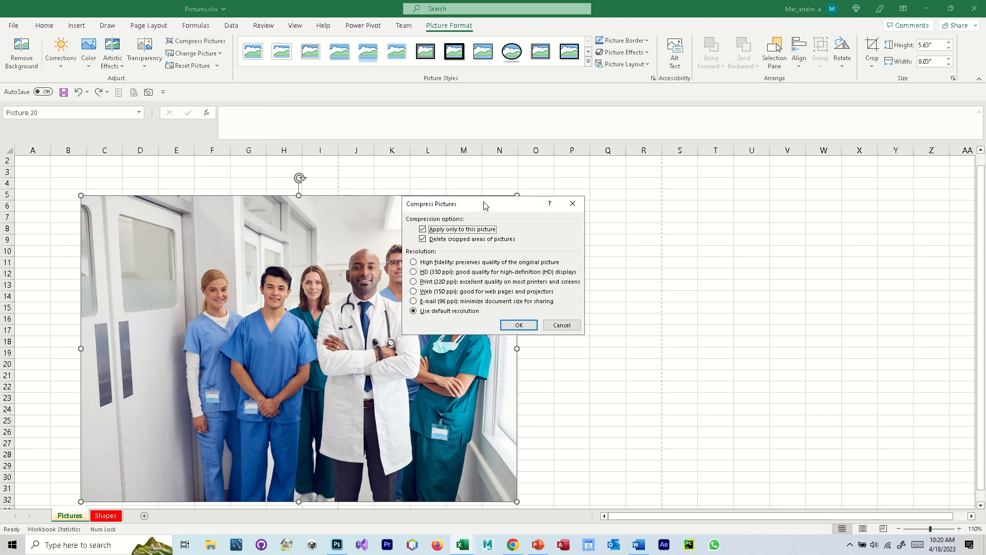
{"action": "left_click_drag", "start_coordinate": [486, 205], "coordinate": [564, 185]}
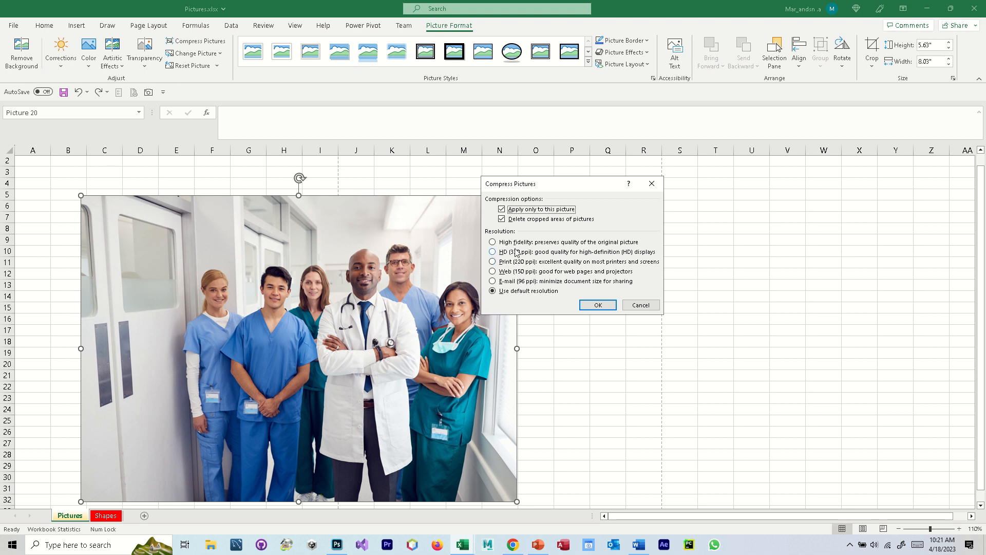
{"action": "left_click", "coordinate": [640, 305]}
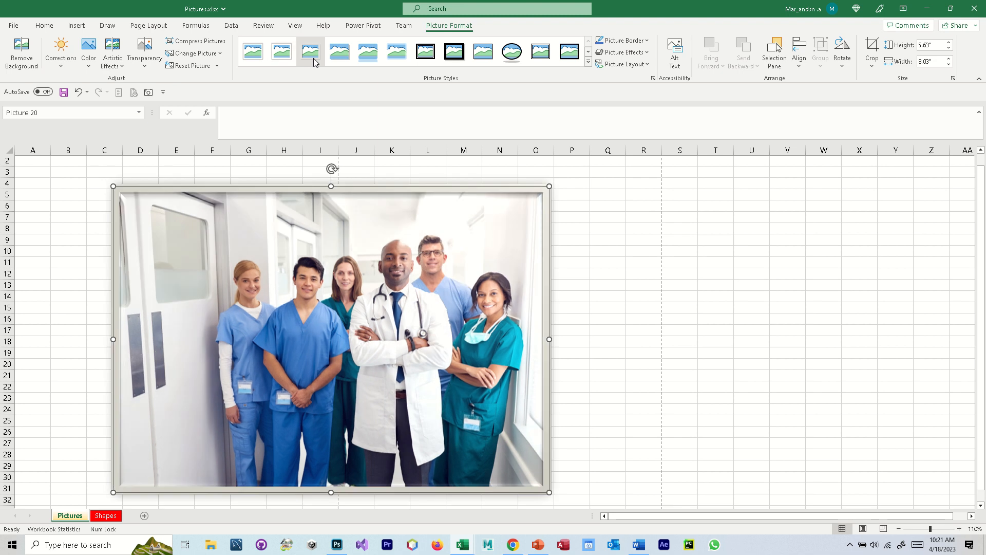
- Preview the picture styles, including Drop Shadow Rectangle, Reflected Rounded Rectangle and the rest of the expanded gallery
{"action": "left_click", "coordinate": [364, 60]}
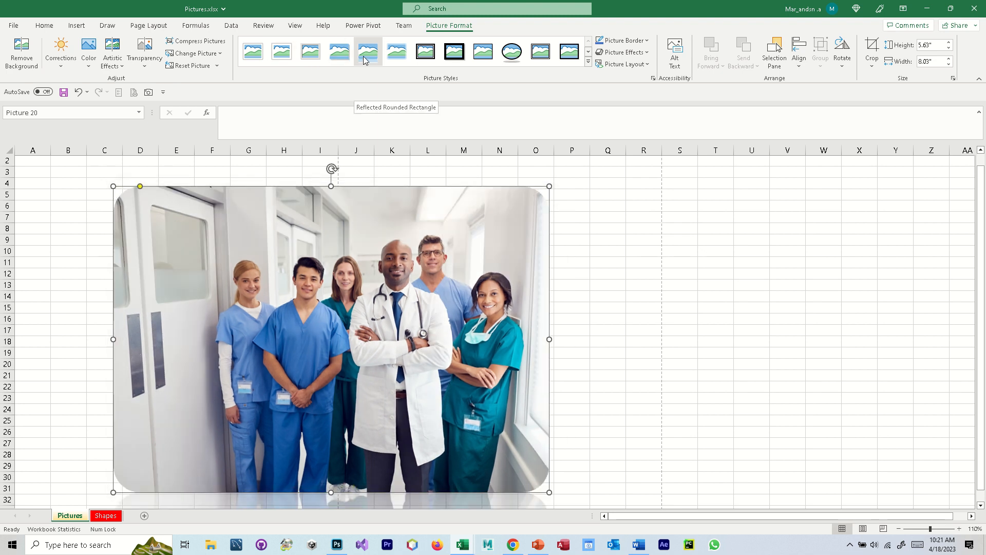
{"action": "left_click", "coordinate": [399, 57]}
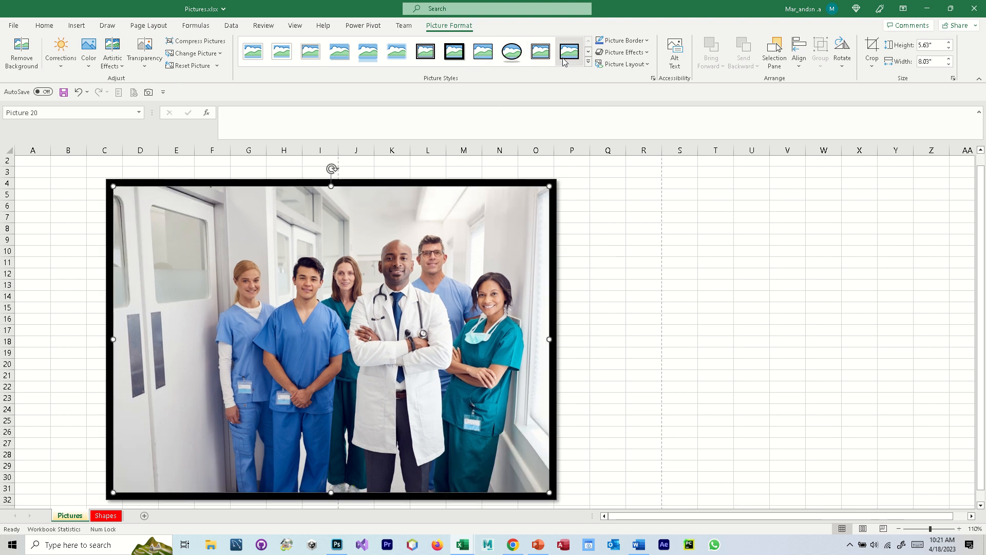
{"action": "left_click", "coordinate": [588, 62]}
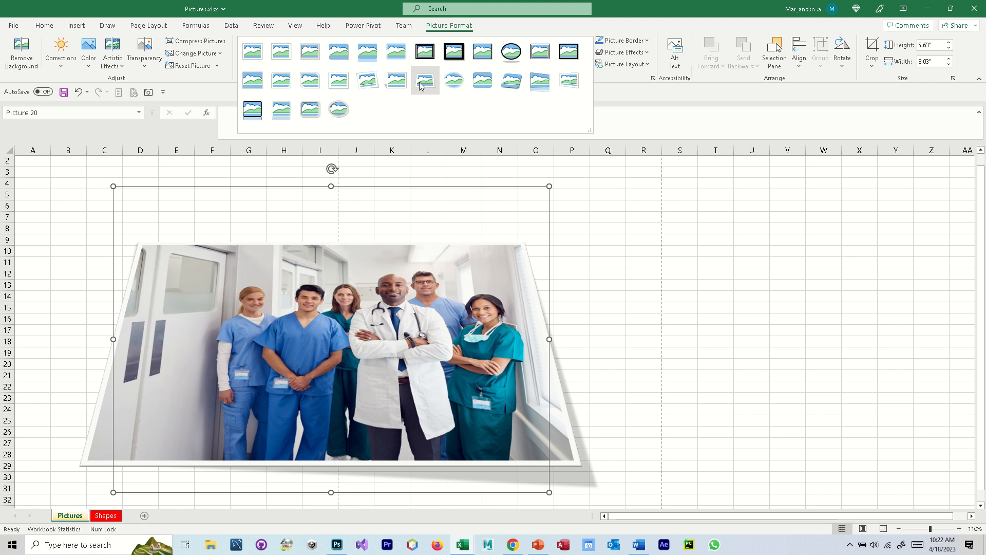
{"action": "left_click", "coordinate": [623, 13]}
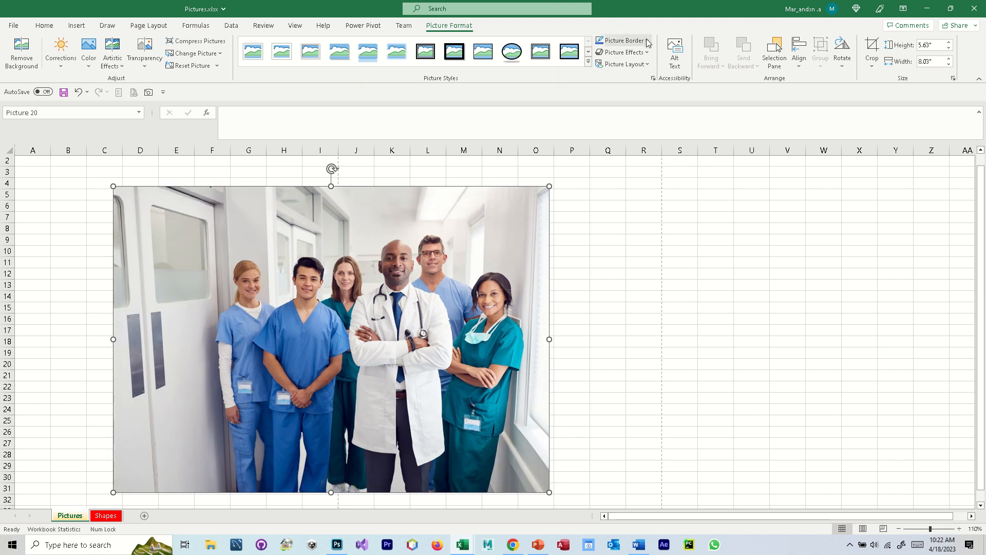
- Give the picture a border with a line weight of 6 pt
{"action": "left_click", "coordinate": [646, 41]}
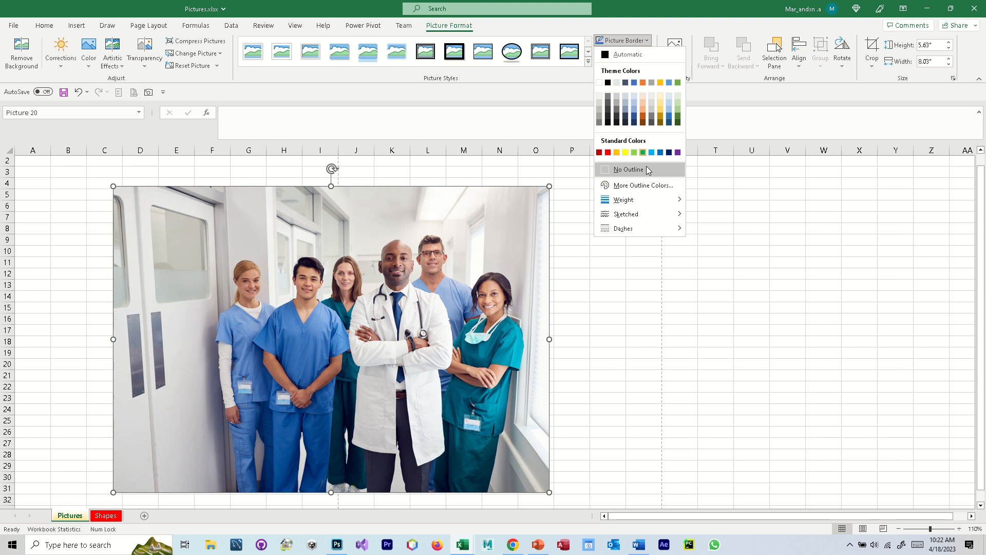
{"action": "mouse_move", "coordinate": [631, 201]}
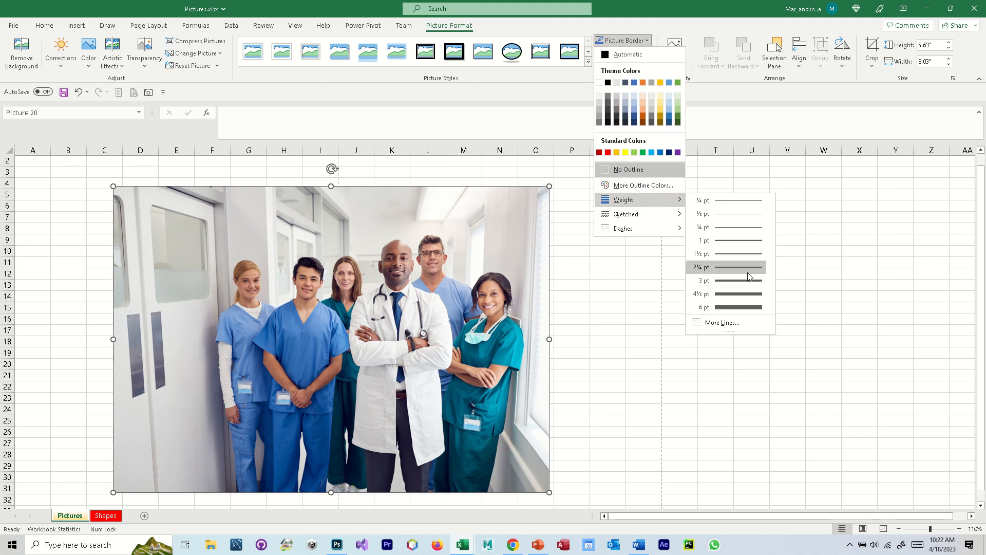
{"action": "left_click", "coordinate": [744, 307]}
- Preview the sketched line styles, including Scribble, and look through the dash styles for the picture border
{"action": "left_click", "coordinate": [646, 41]}
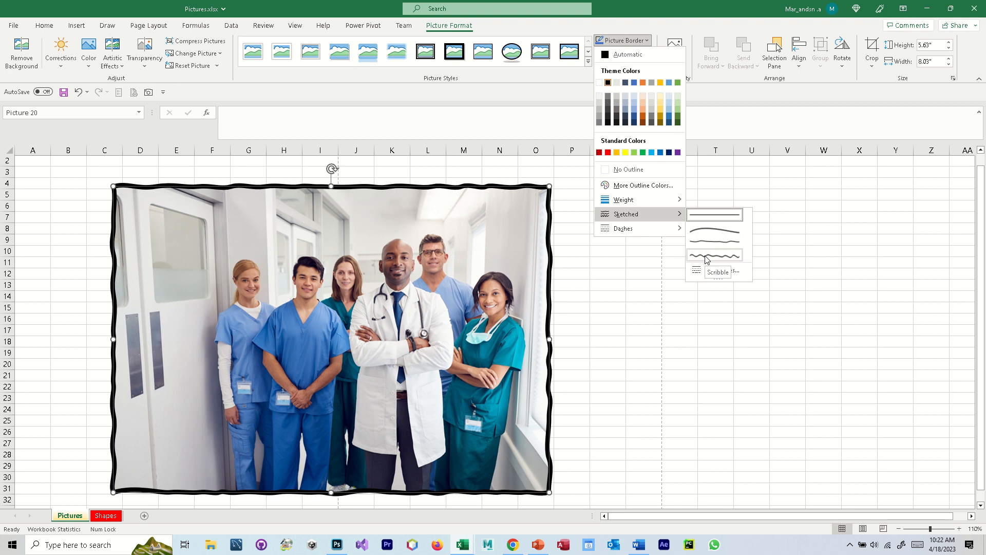
{"action": "mouse_move", "coordinate": [665, 235]}
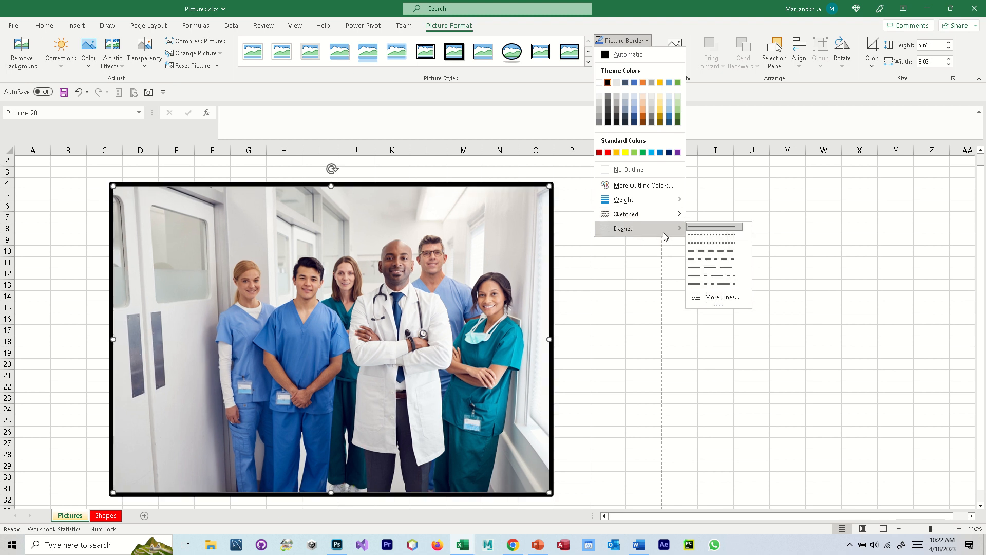
{"action": "left_click", "coordinate": [660, 34]}
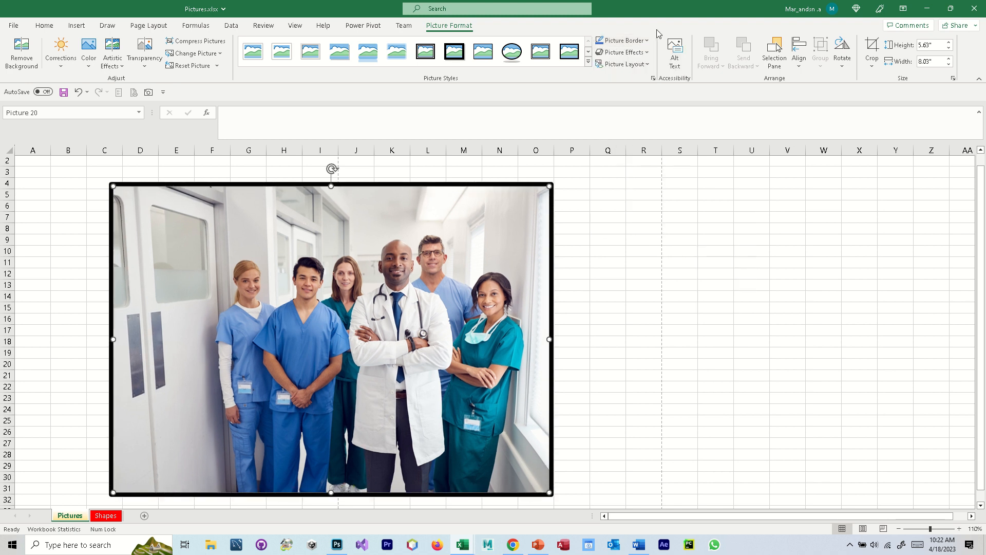
- Preview the preset, shadow, reflection, glow, soft edges and 3-D rotation effects on the picture without applying any
{"action": "left_click", "coordinate": [646, 53]}
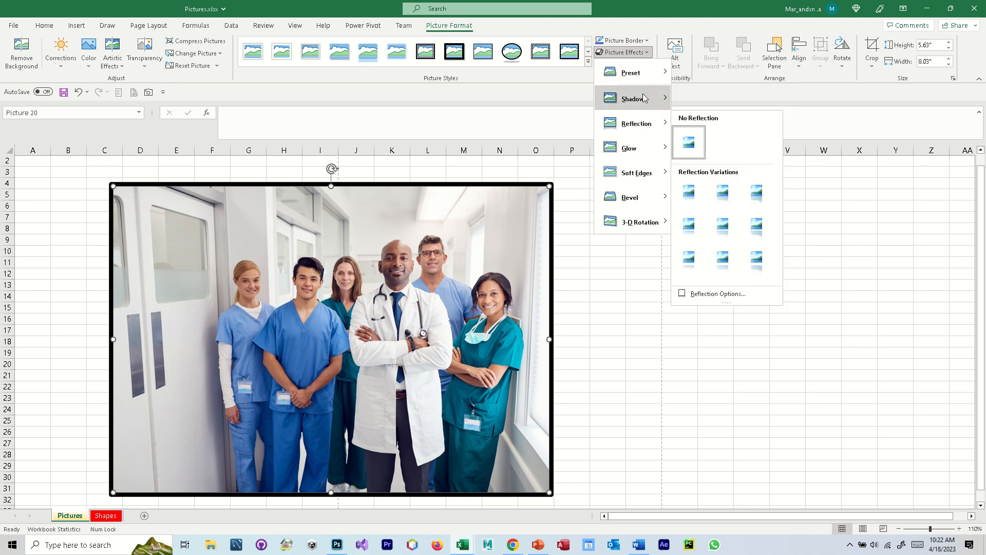
{"action": "mouse_move", "coordinate": [645, 83]}
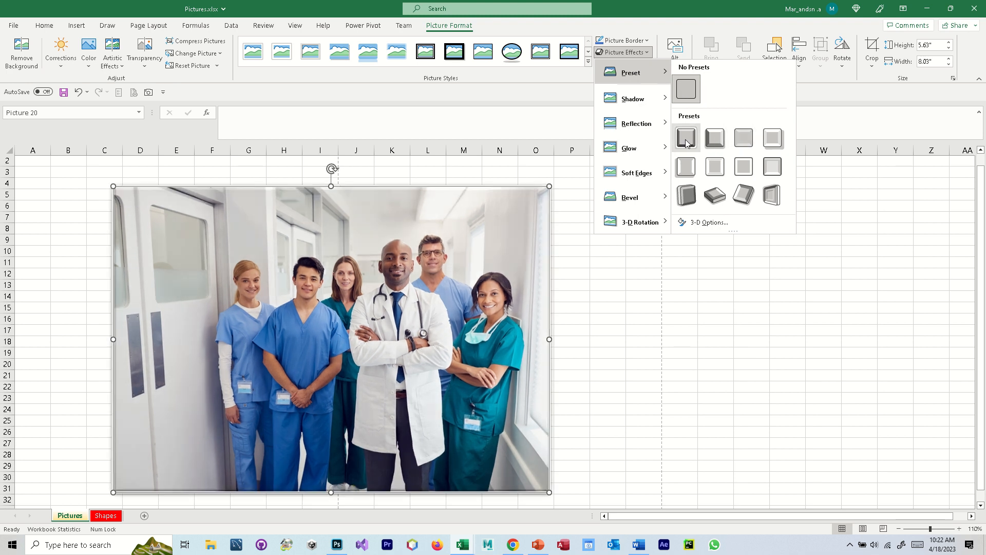
{"action": "mouse_move", "coordinate": [650, 101]}
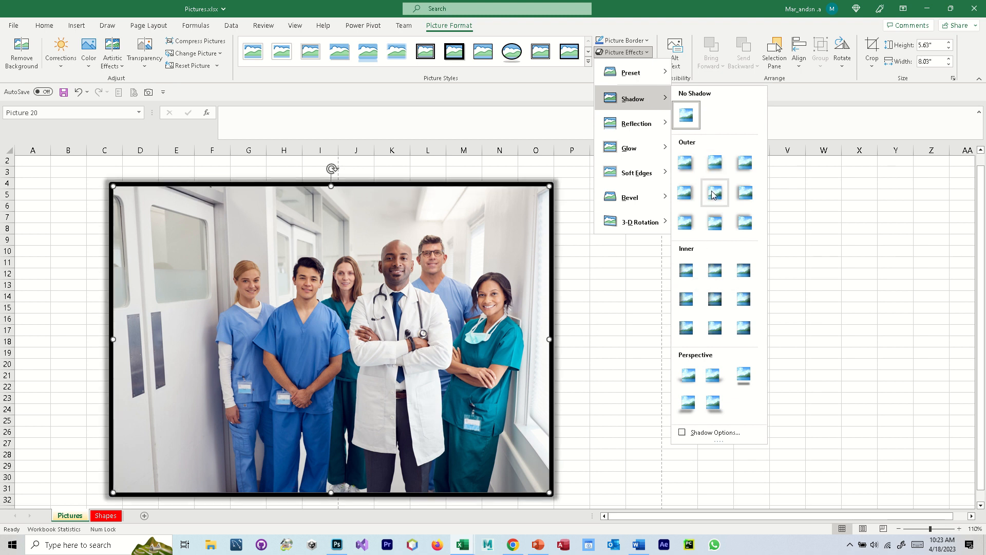
{"action": "mouse_move", "coordinate": [648, 130]}
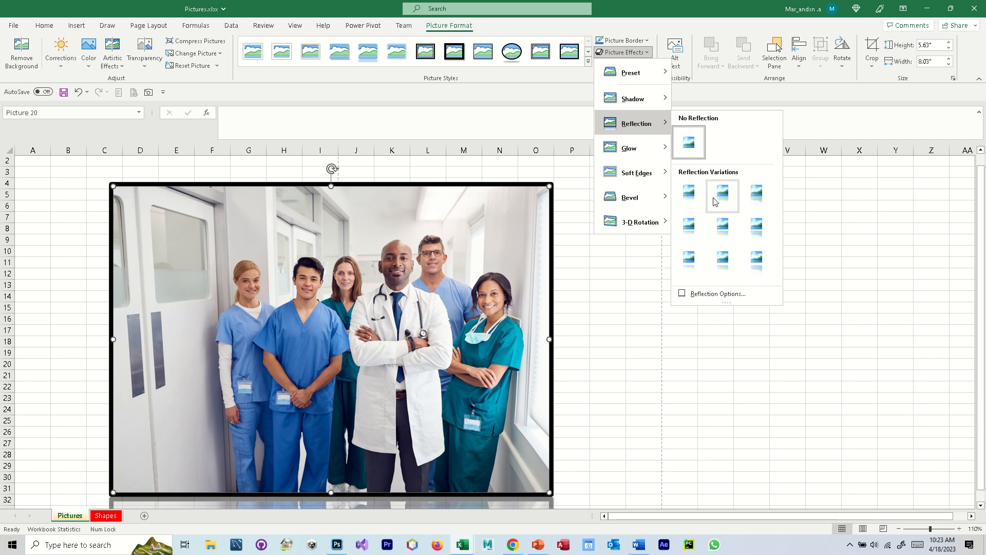
{"action": "scroll", "coordinate": [606, 264], "scroll_direction": "down", "scroll_amount": 3}
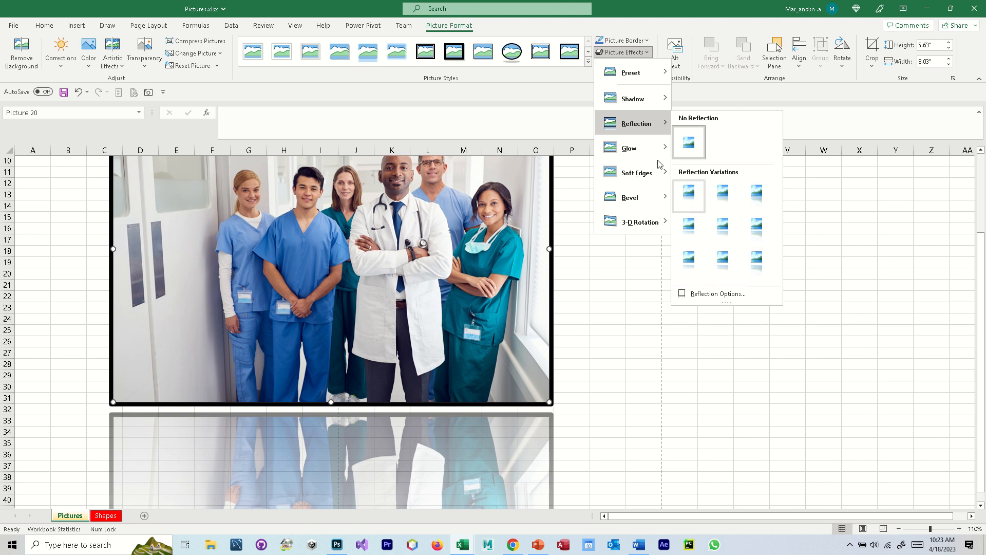
{"action": "mouse_move", "coordinate": [654, 153]}
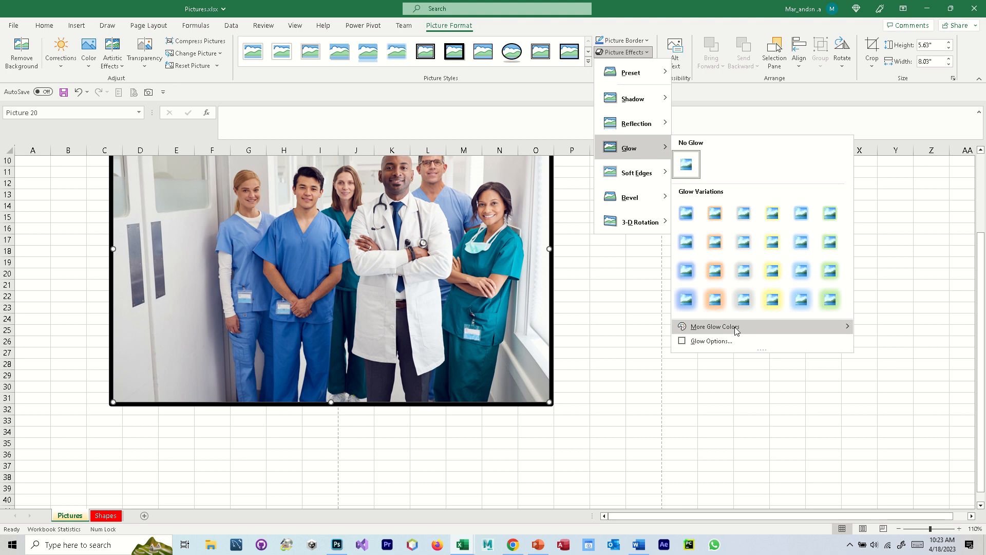
{"action": "mouse_move", "coordinate": [736, 331]}
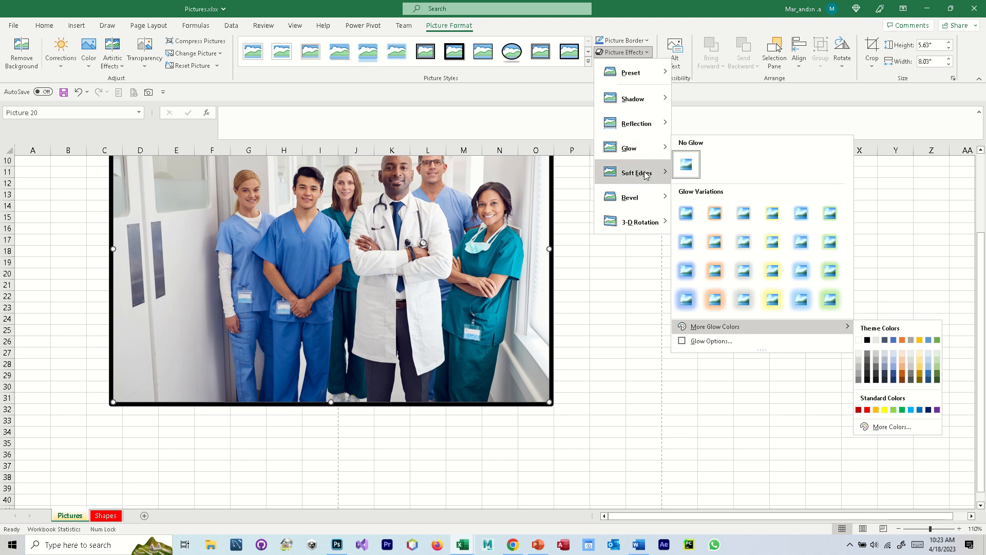
{"action": "mouse_move", "coordinate": [646, 175]}
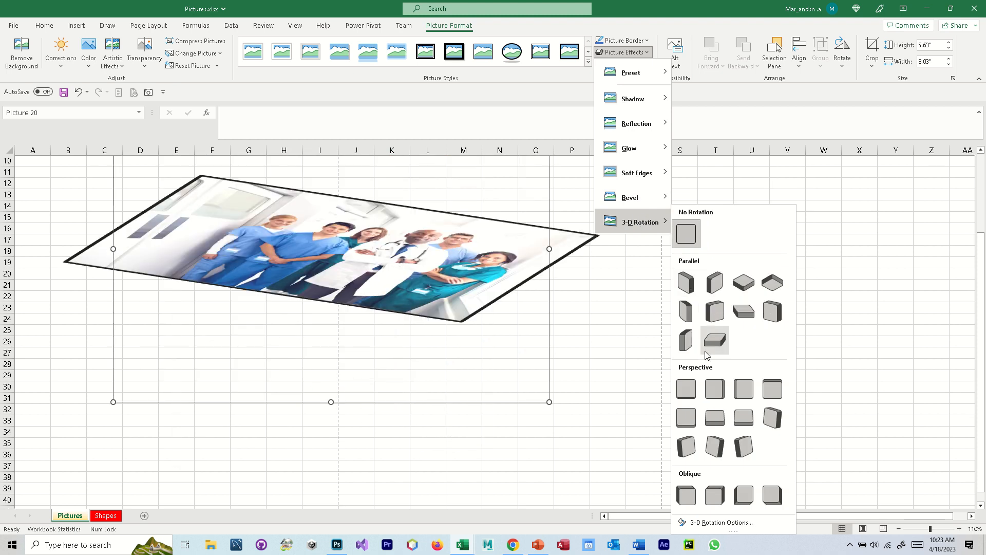
{"action": "left_click", "coordinate": [615, 287]}
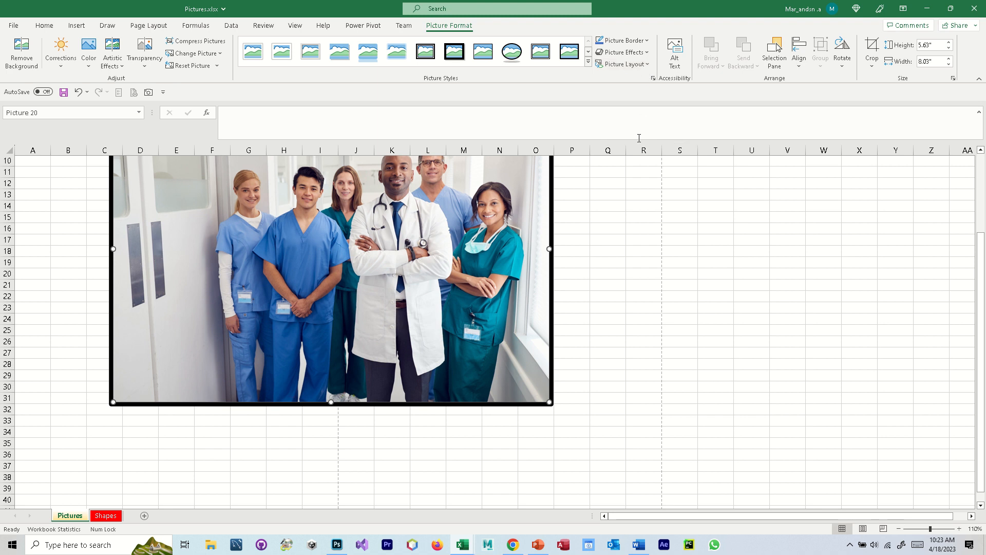
- Open the Format Picture settings and set the picture's fill to Solid fill
{"action": "key", "text": "ctrl+1"}
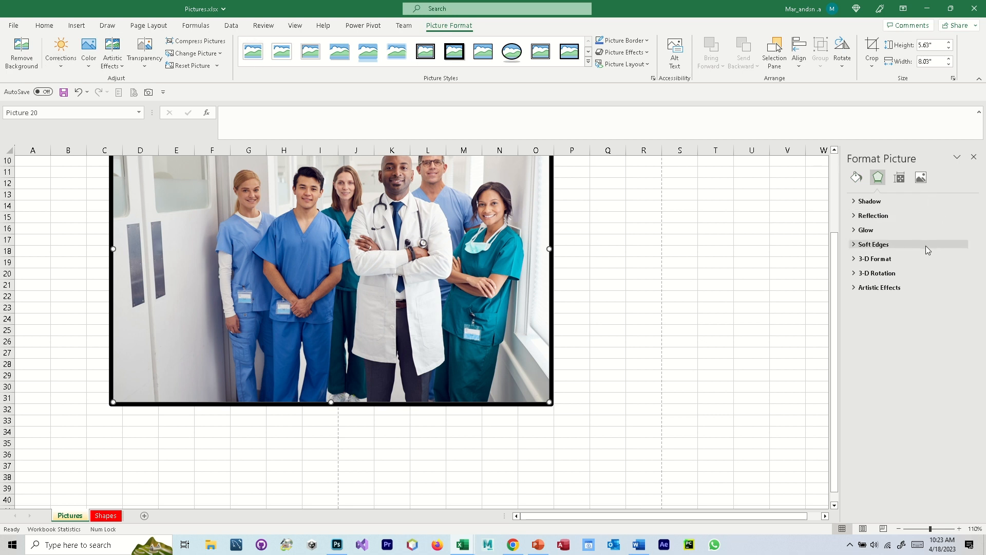
{"action": "left_click", "coordinate": [856, 178]}
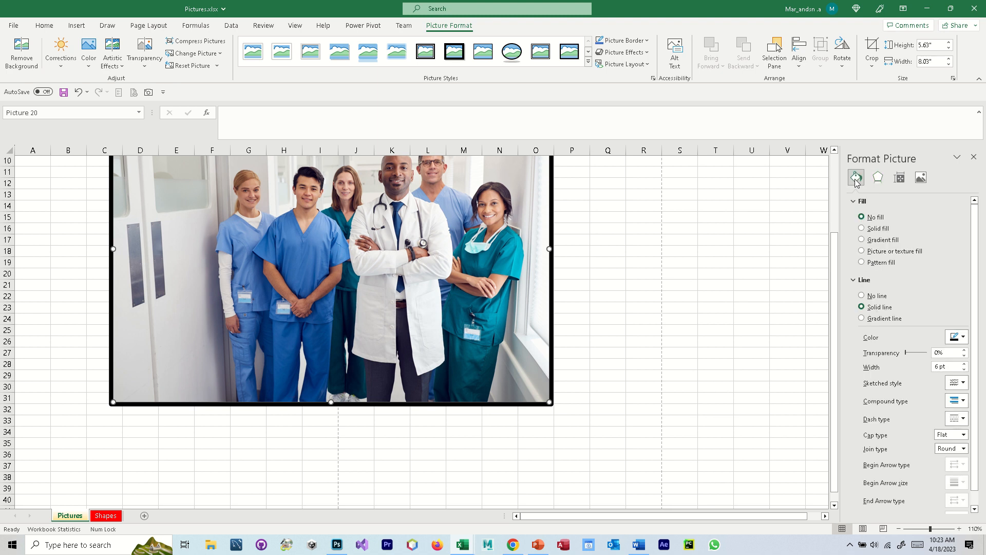
{"action": "left_click", "coordinate": [862, 229]}
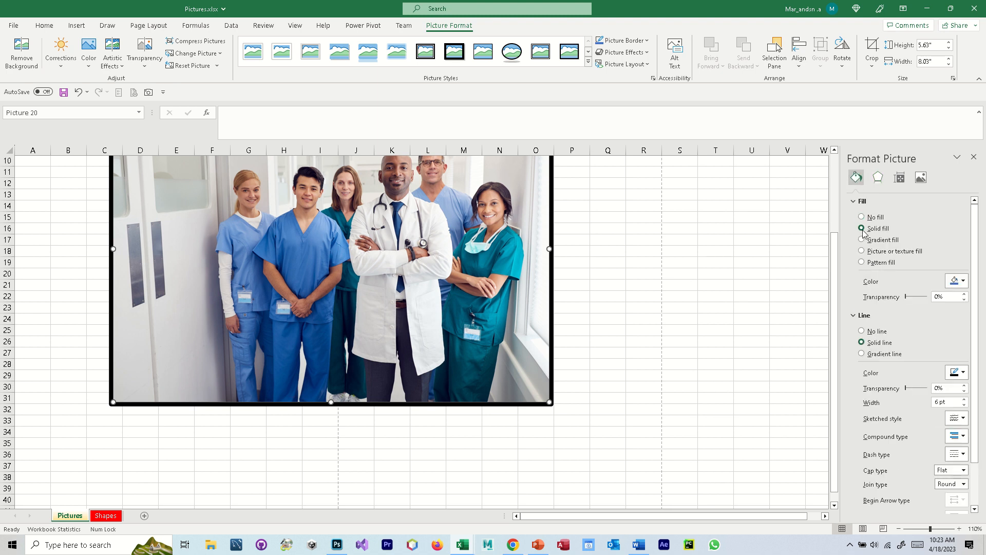
- Try a solid fill color on the group photo and return its fill to No fill
{"action": "left_click", "coordinate": [962, 282]}
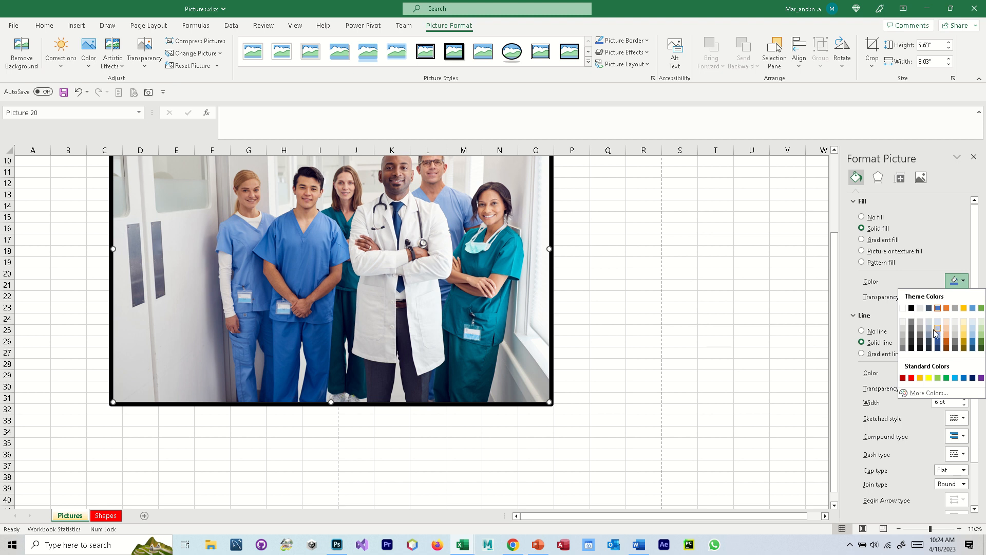
{"action": "left_click", "coordinate": [923, 340]}
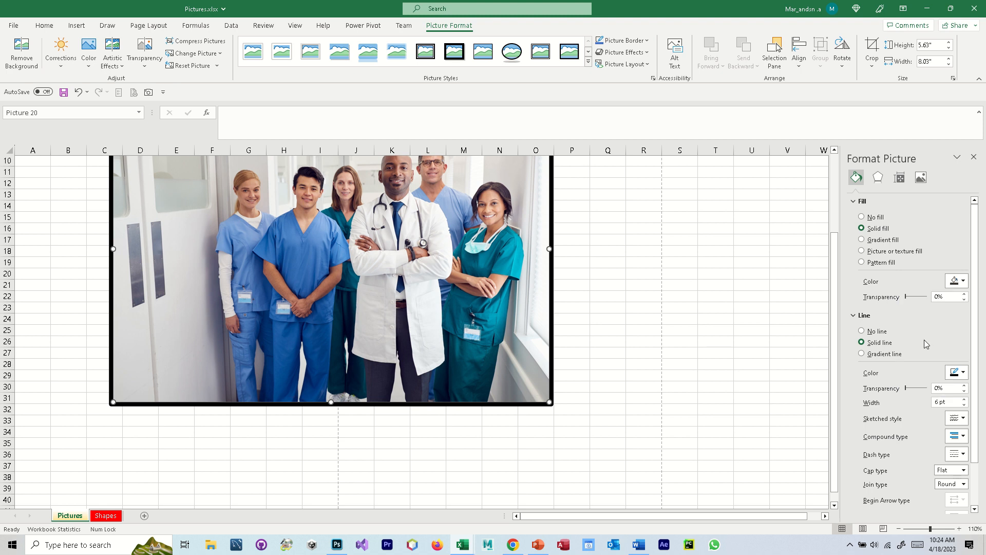
{"action": "left_click", "coordinate": [866, 218]}
- Delete the group photo and insert arrows.png from this device into the Pictures sheet
{"action": "scroll", "coordinate": [513, 285], "scroll_direction": "up", "scroll_amount": 2}
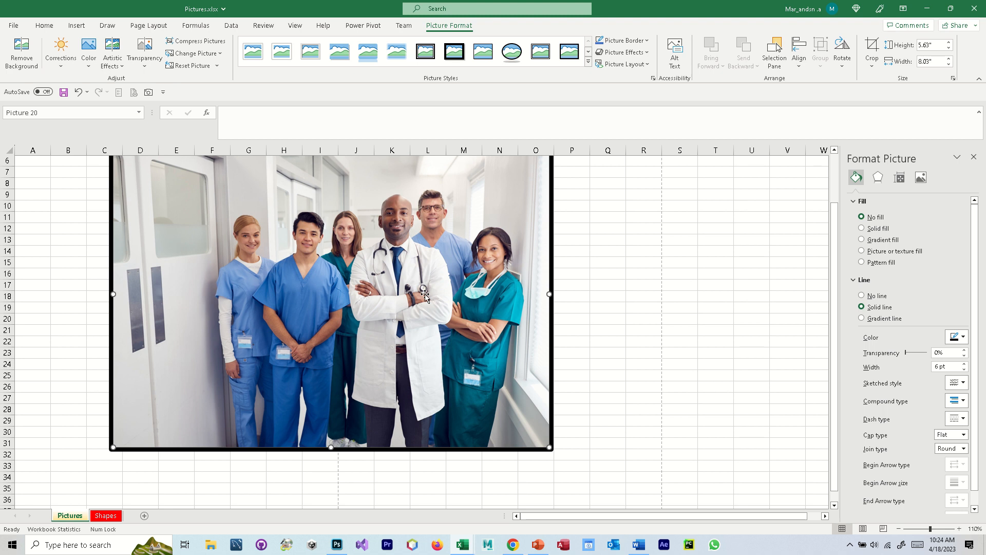
{"action": "key", "text": "Delete"}
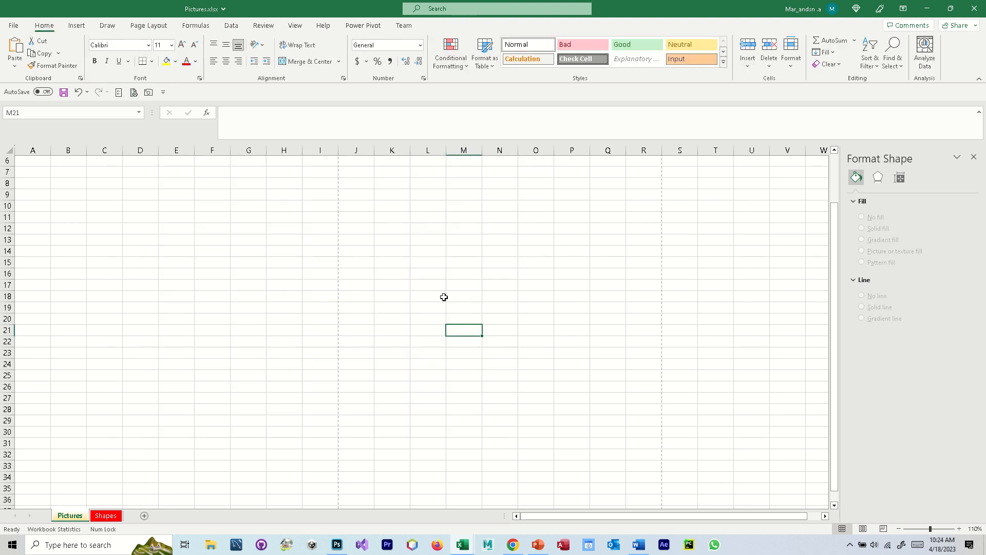
{"action": "left_click", "coordinate": [83, 28]}
{"action": "left_click", "coordinate": [120, 51]}
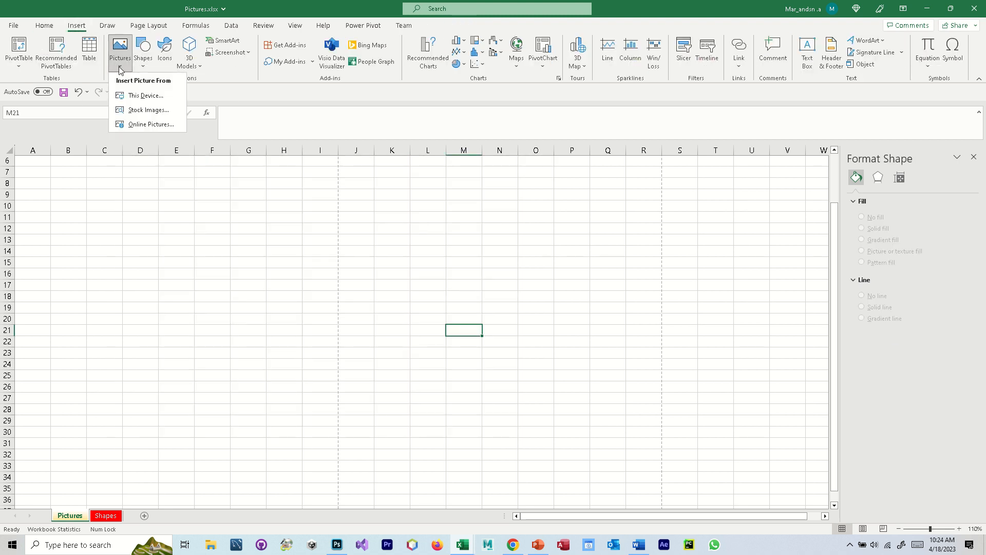
{"action": "left_click", "coordinate": [152, 101]}
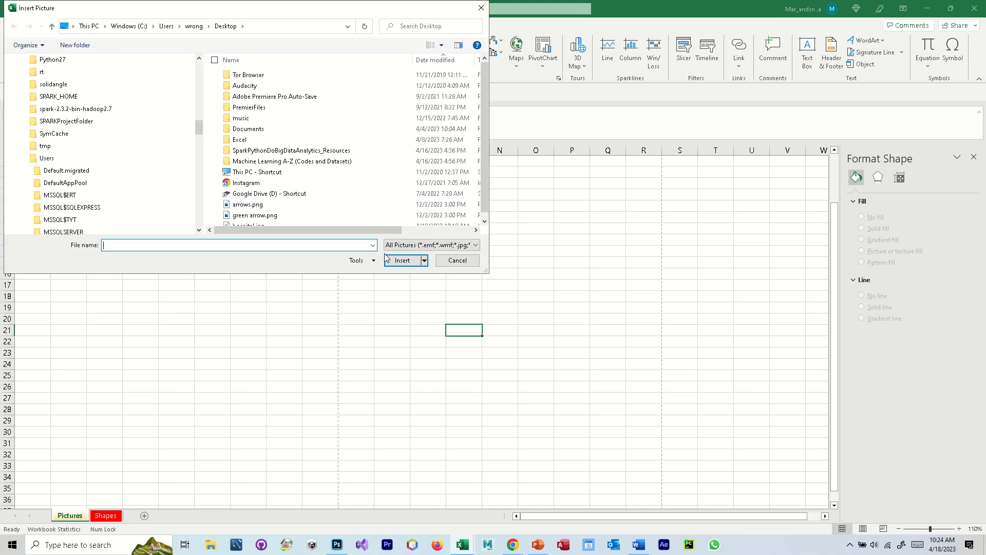
{"action": "left_click", "coordinate": [245, 206]}
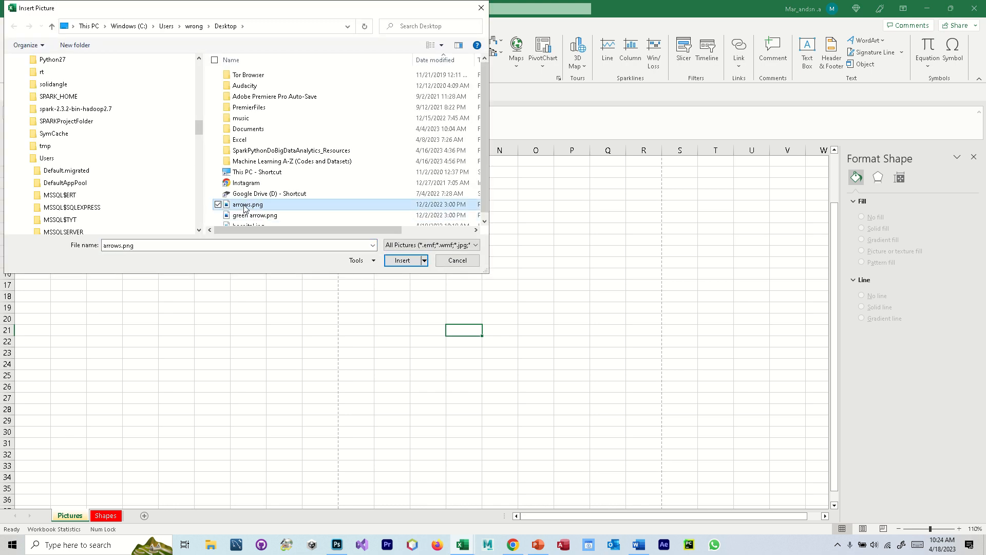
{"action": "left_click", "coordinate": [402, 260]}
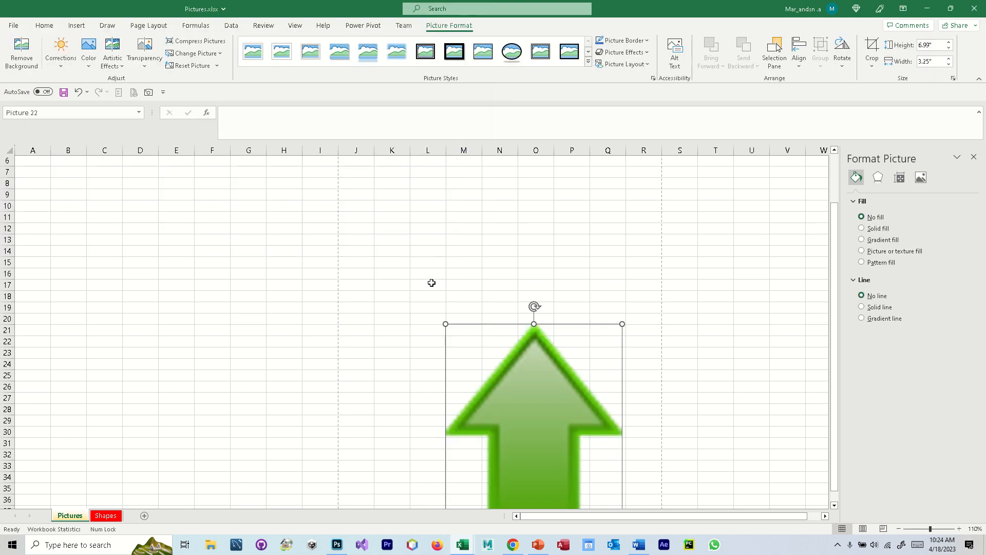
- Move the arrow picture near column H, shrink it to about 2.6" high by 1.2" wide, and rotate it 90° clockwise
{"action": "left_click_drag", "start_coordinate": [606, 422], "coordinate": [415, 280]}
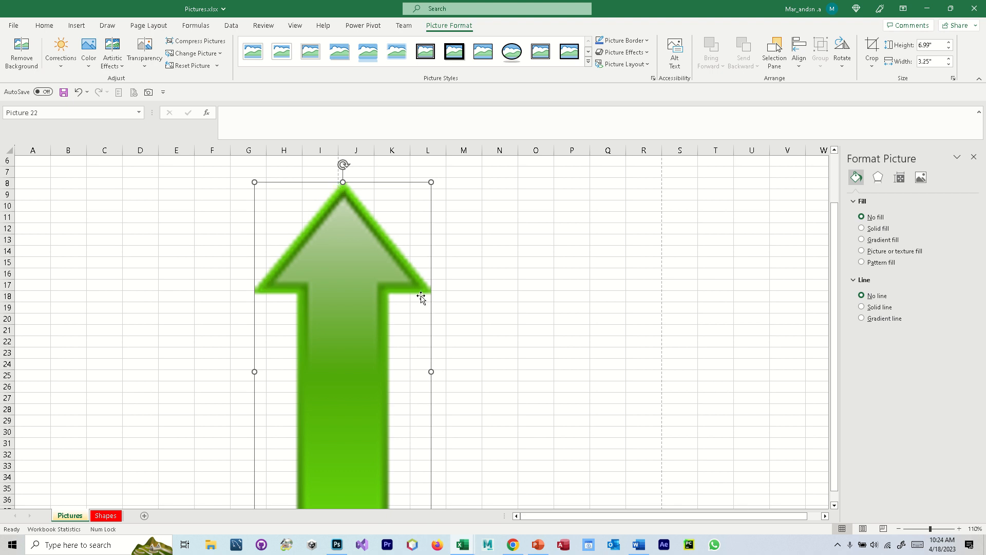
{"action": "left_click_drag", "start_coordinate": [433, 184], "coordinate": [373, 313]}
{"action": "left_click_drag", "start_coordinate": [319, 381], "coordinate": [326, 248]}
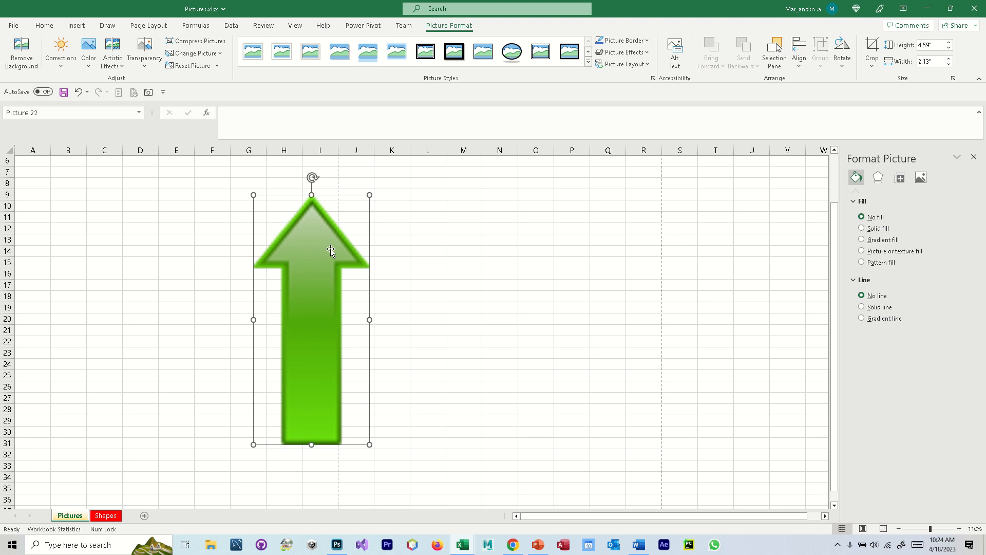
{"action": "left_click_drag", "start_coordinate": [370, 193], "coordinate": [319, 303]}
{"action": "left_click_drag", "start_coordinate": [294, 345], "coordinate": [299, 282]}
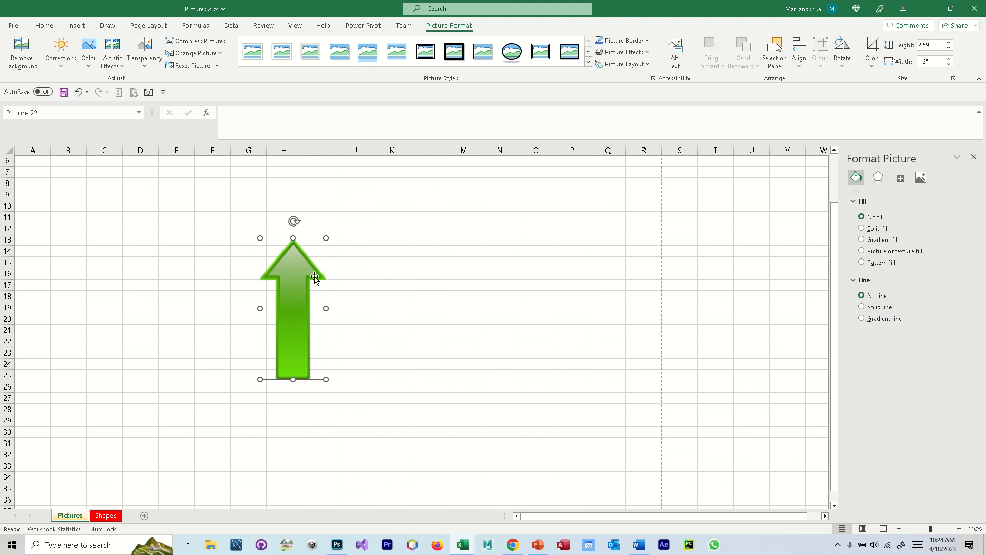
{"action": "left_click_drag", "start_coordinate": [300, 261], "coordinate": [306, 257]}
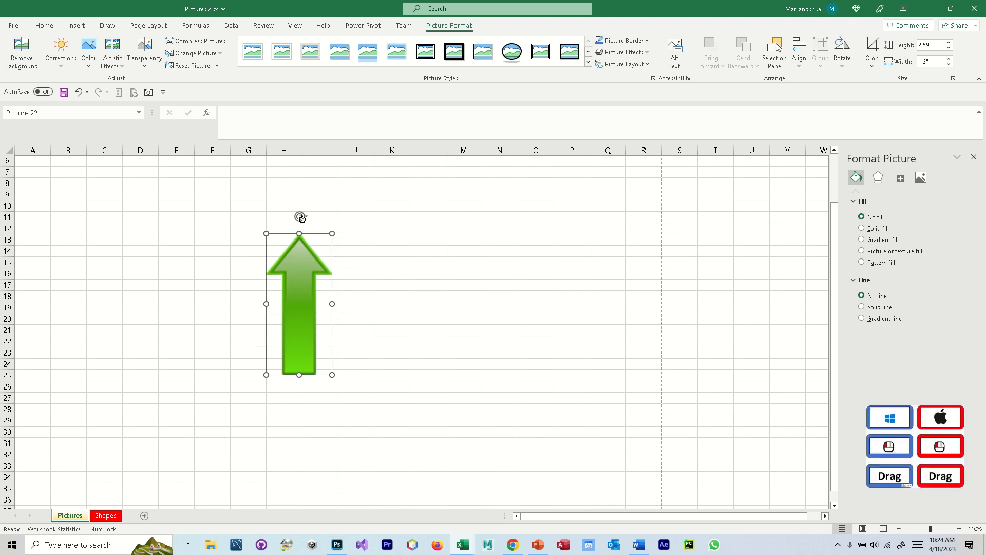
{"action": "left_click_drag", "start_coordinate": [301, 215], "coordinate": [373, 308]}
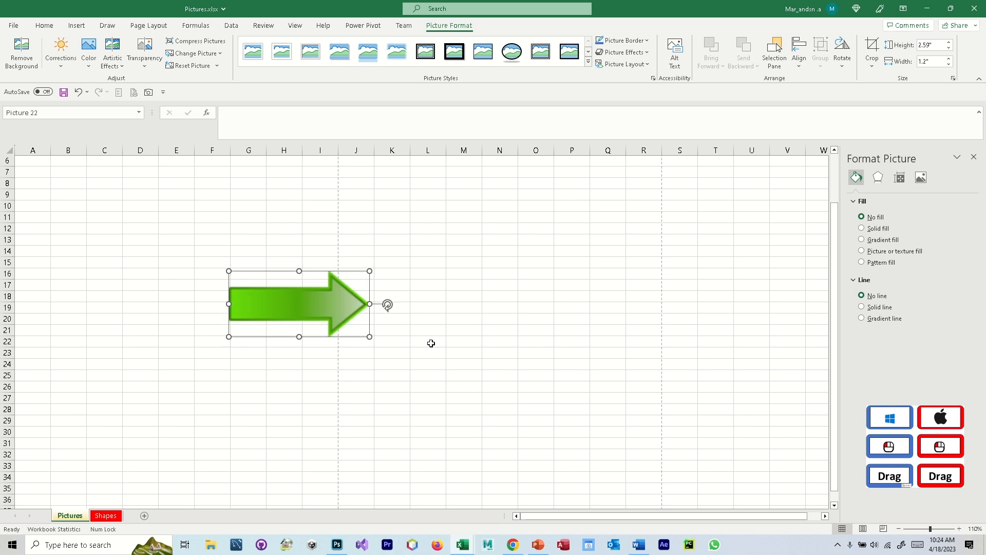
- Try Solid fill, Gradient fill with a shifted first stop, and Picture or texture fill on the arrow picture
{"action": "left_click", "coordinate": [862, 229]}
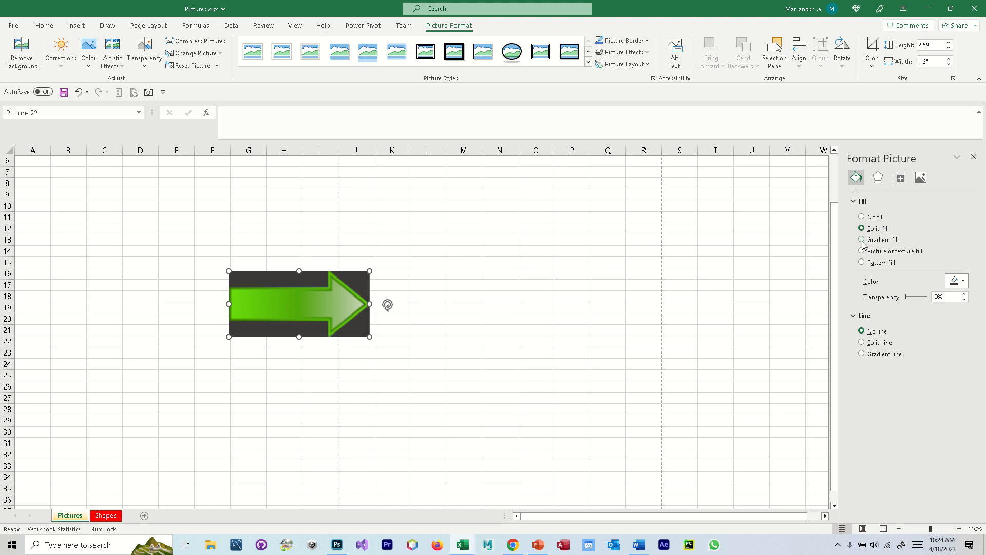
{"action": "left_click", "coordinate": [862, 240]}
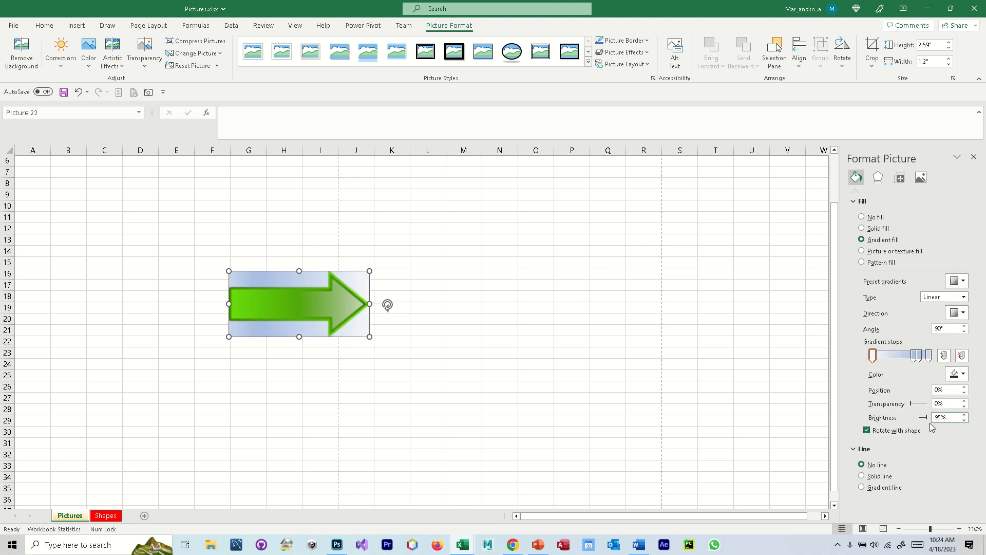
{"action": "mouse_move", "coordinate": [873, 358]}
{"action": "left_mouse_down"}
{"action": "mouse_move", "coordinate": [892, 358]}
{"action": "mouse_move", "coordinate": [874, 358]}
{"action": "left_mouse_up"}
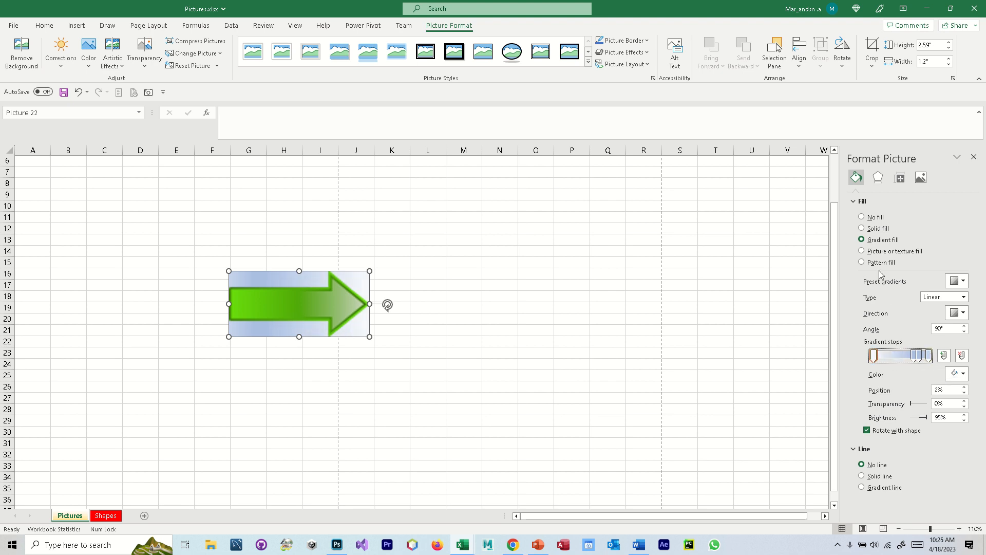
{"action": "left_click", "coordinate": [880, 251]}
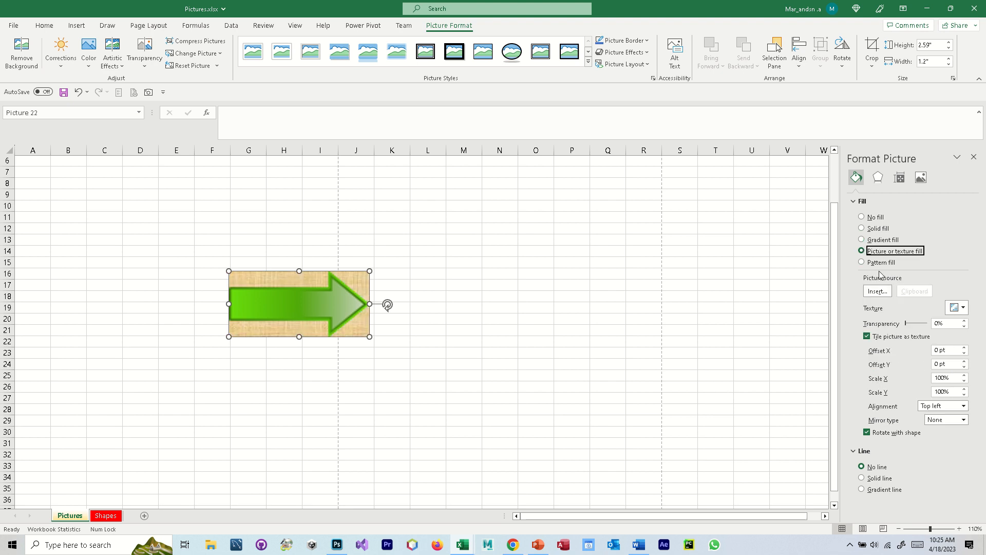
- Apply a Pattern fill to the arrow picture, using the fine speckled pattern that is fifth in the fifth row of patterns
{"action": "left_click", "coordinate": [873, 262]}
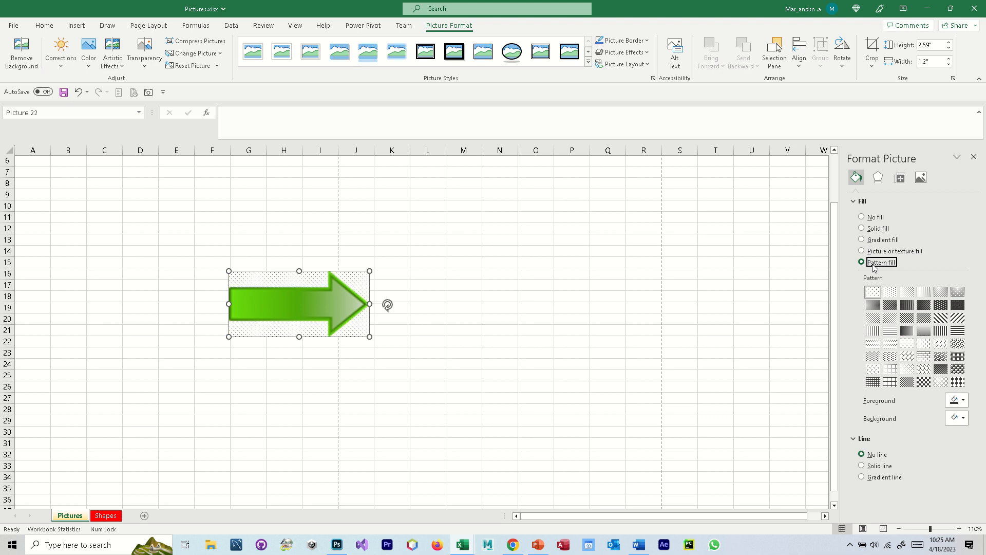
{"action": "left_click", "coordinate": [885, 361]}
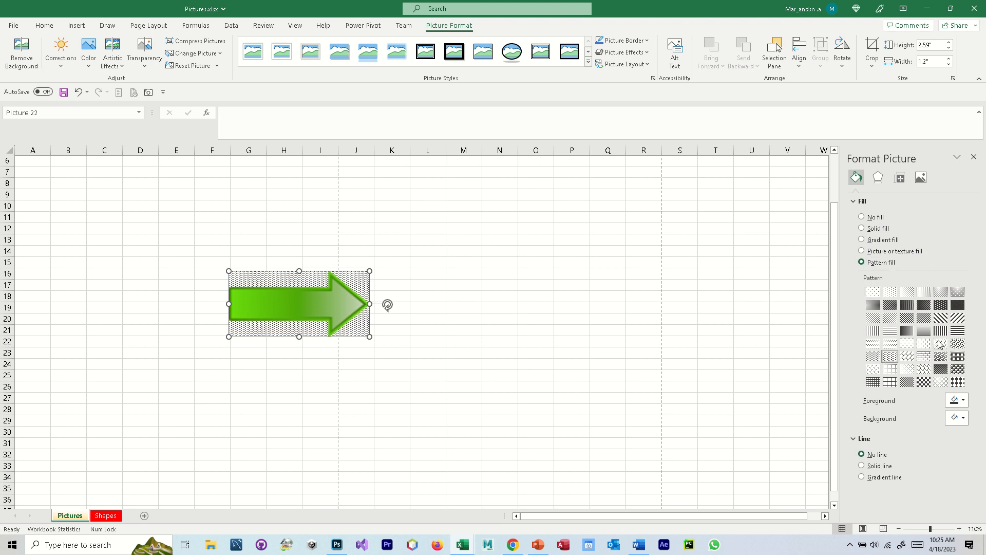
{"action": "left_click", "coordinate": [948, 341]}
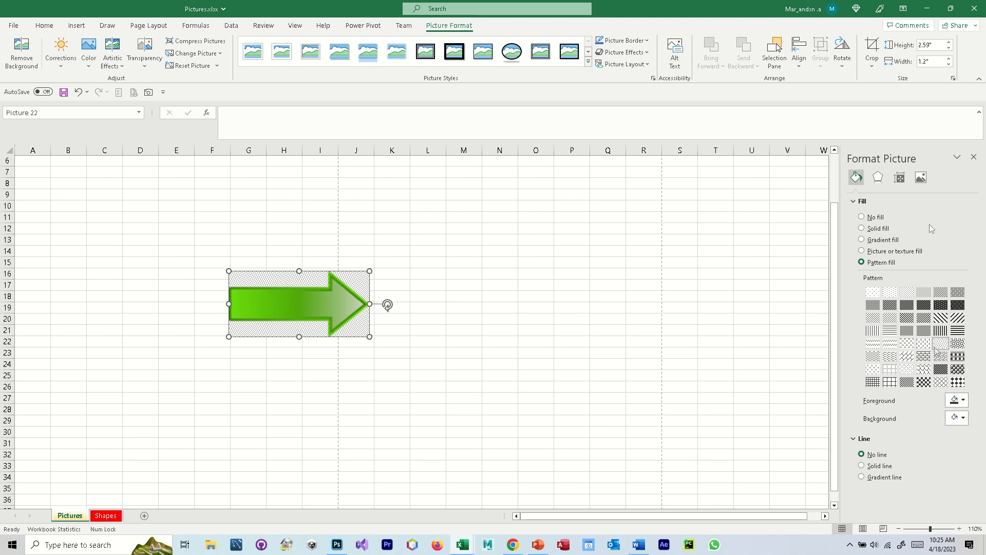
- Look over the picture's effects and text box options, and enlarge the arrow to 4.3" high by 2" wide
{"action": "left_click", "coordinate": [878, 177]}
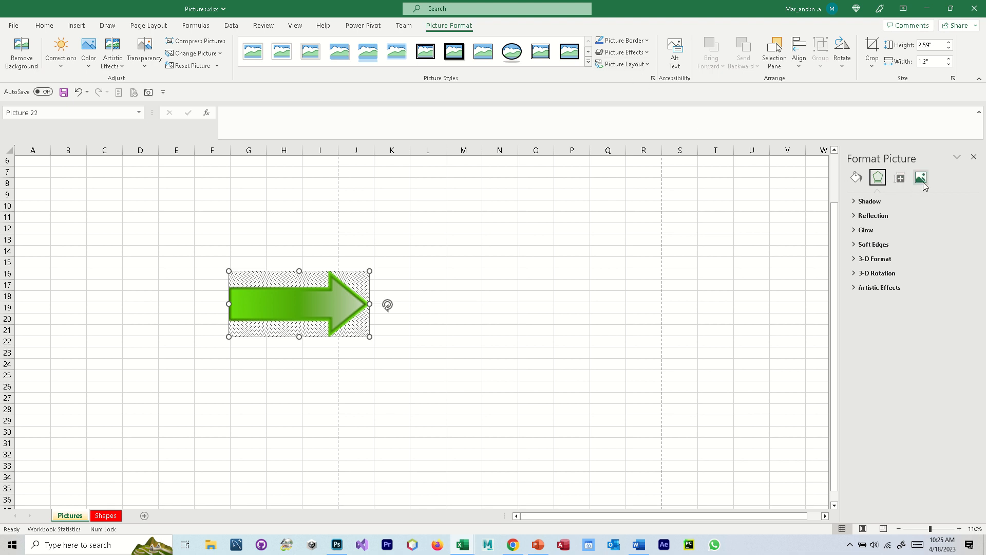
{"action": "left_click", "coordinate": [900, 177]}
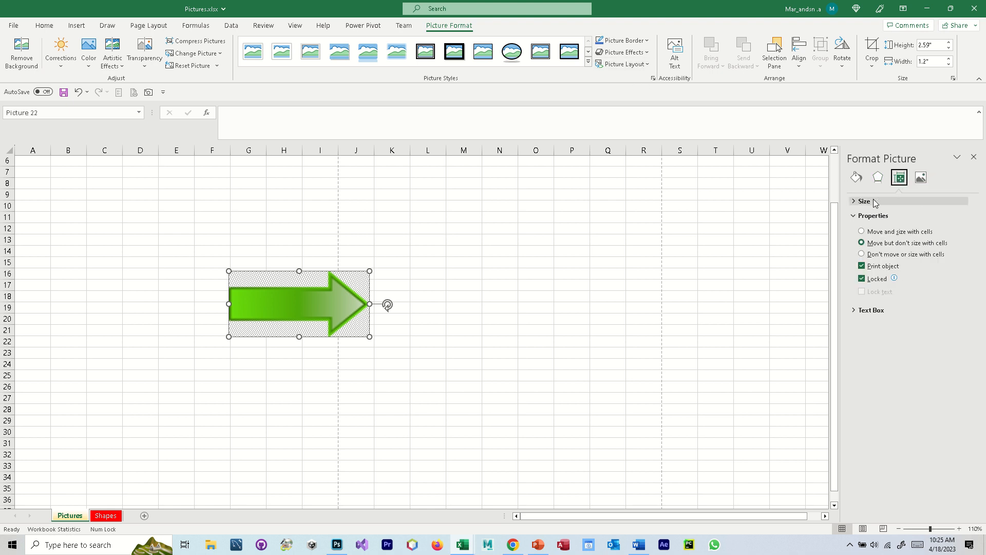
{"action": "left_click", "coordinate": [868, 309]}
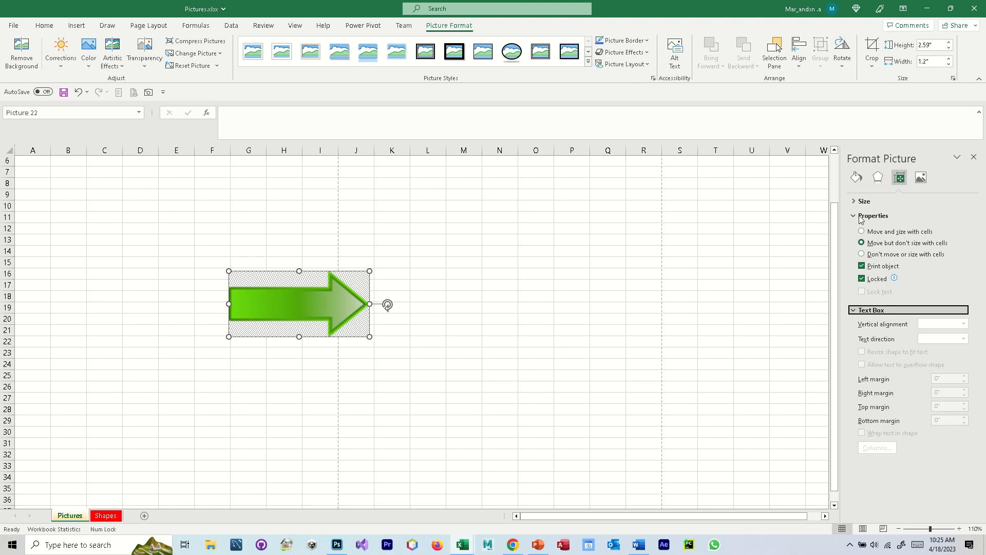
{"action": "left_click", "coordinate": [863, 201]}
{"action": "left_click", "coordinate": [965, 212]}
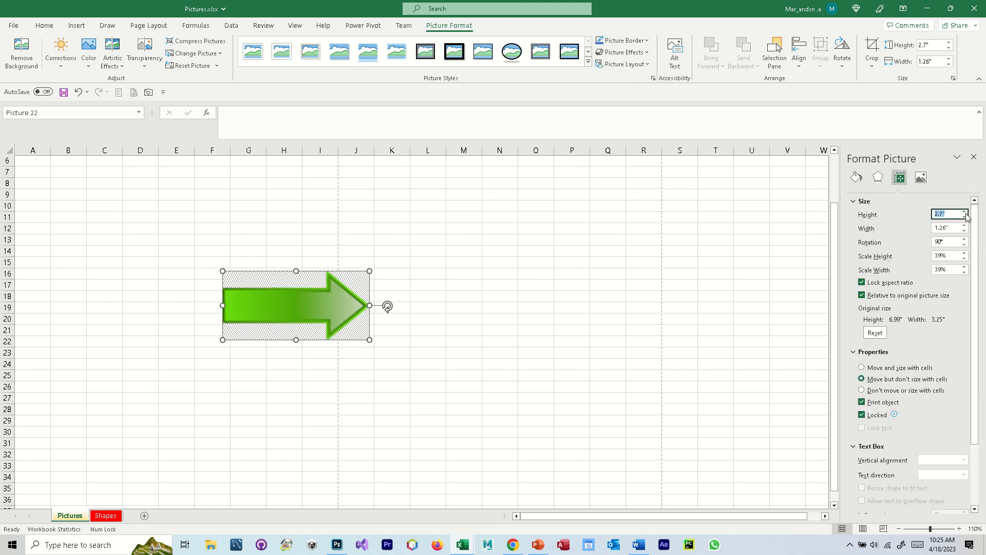
{"action": "left_click", "coordinate": [965, 212]}
{"action": "left_click", "coordinate": [965, 212]}
{"action": "left_click", "coordinate": [964, 212]}
{"action": "left_click", "coordinate": [965, 212]}
{"action": "left_click", "coordinate": [964, 212]}
{"action": "left_click", "coordinate": [965, 212]}
{"action": "left_click", "coordinate": [965, 212]}
{"action": "left_click", "coordinate": [965, 212]}
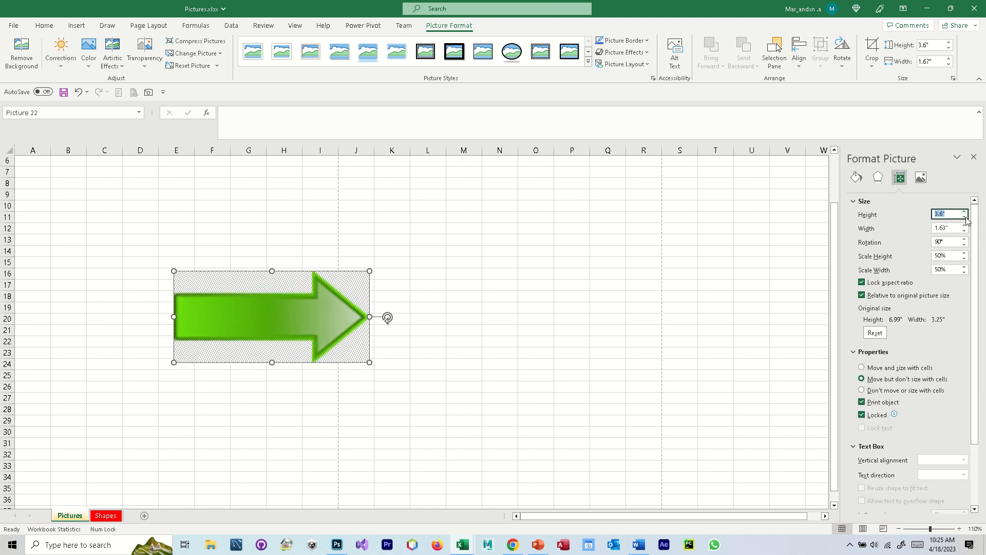
{"action": "left_click", "coordinate": [965, 224]}
{"action": "left_click", "coordinate": [965, 225]}
{"action": "left_click", "coordinate": [965, 225]}
{"action": "left_click", "coordinate": [965, 225]}
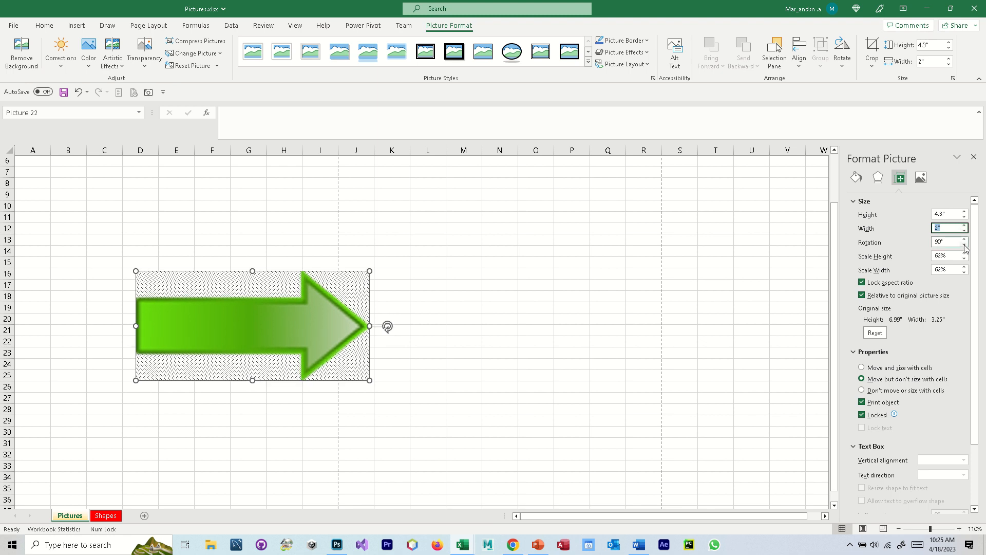
- Set the arrow picture's rotation to 92°
{"action": "left_click", "coordinate": [965, 239]}
{"action": "left_click", "coordinate": [965, 240]}
{"action": "left_click", "coordinate": [965, 240]}
{"action": "left_click", "coordinate": [965, 239]}
{"action": "left_click", "coordinate": [965, 240]}
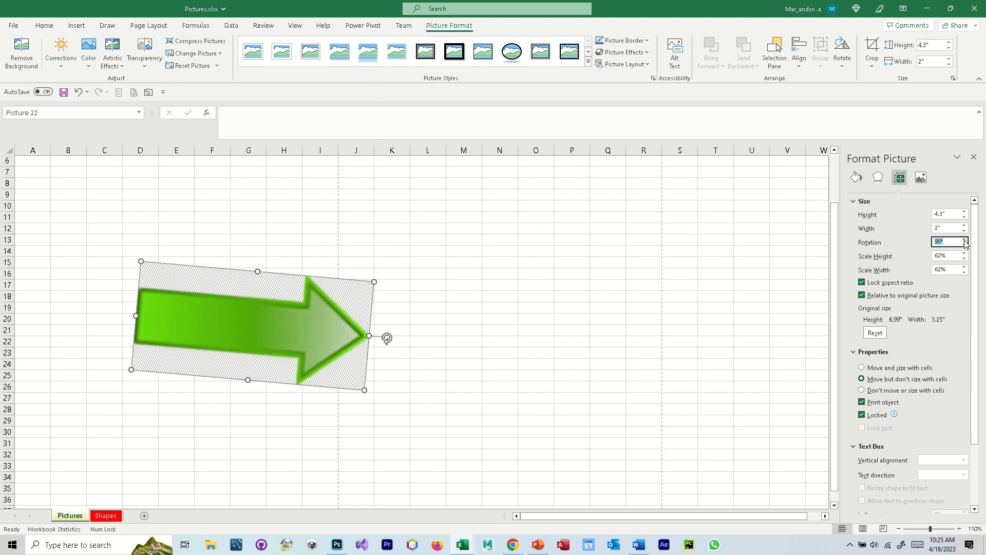
{"action": "left_click", "coordinate": [966, 245]}
{"action": "left_click", "coordinate": [966, 246]}
{"action": "left_click", "coordinate": [966, 245]}
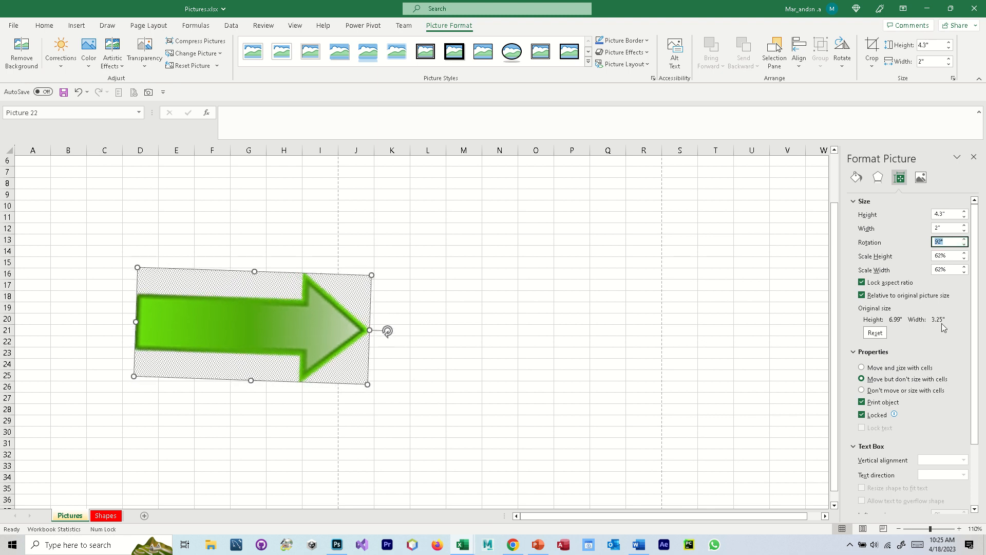
- Review the arrow picture's corrections, color, transparency and crop settings, and move it to span about columns E to K, rows 11 to 21
{"action": "scroll", "coordinate": [943, 327], "scroll_direction": "down", "scroll_amount": 3}
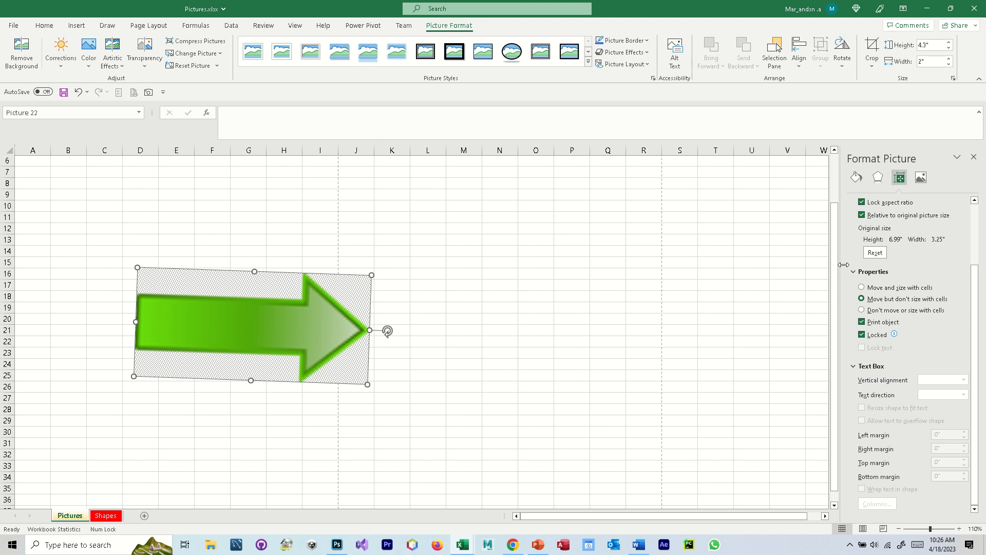
{"action": "left_click", "coordinate": [920, 177]}
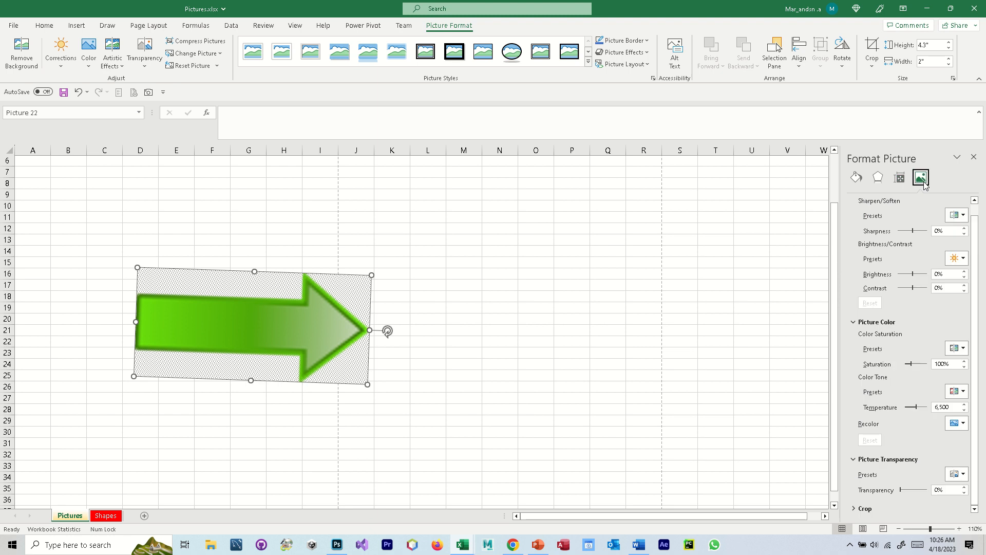
{"action": "scroll", "coordinate": [905, 260], "scroll_direction": "up", "scroll_amount": 1}
{"action": "left_click", "coordinate": [854, 202]}
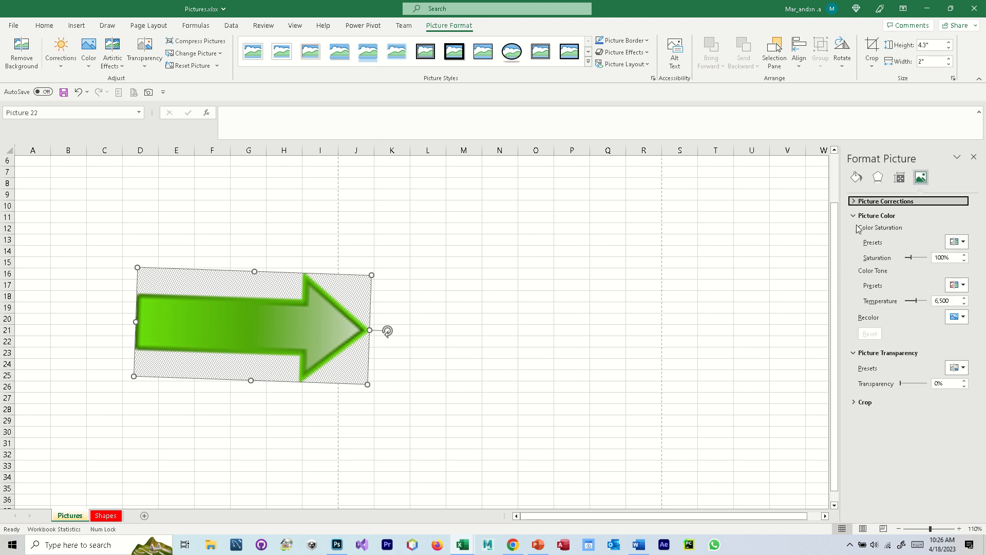
{"action": "left_click", "coordinate": [855, 217]}
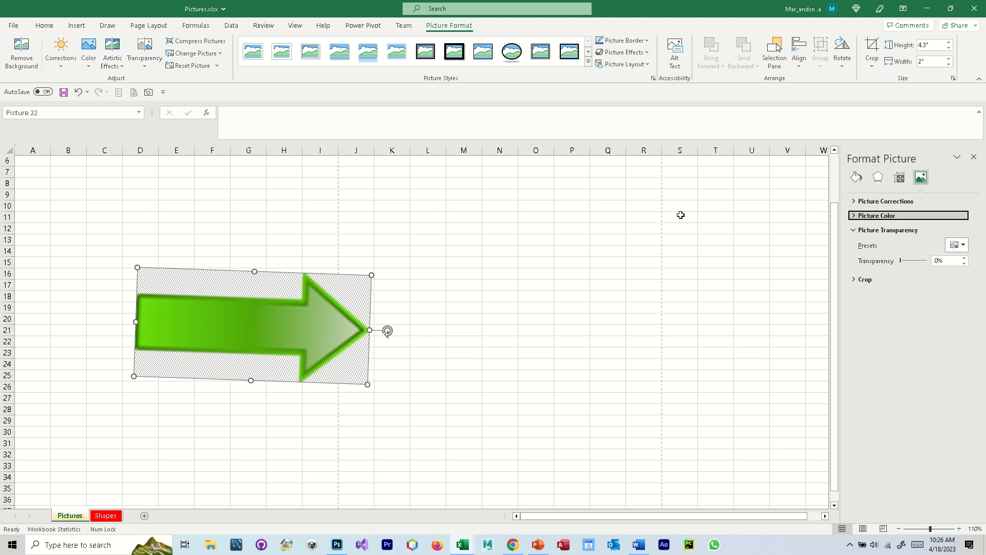
{"action": "left_click", "coordinate": [854, 231]}
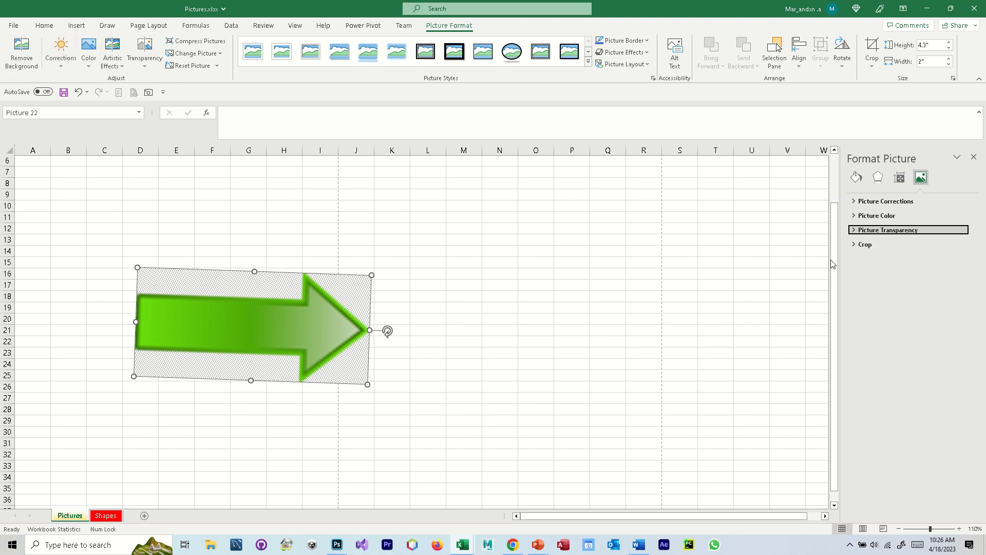
{"action": "left_click", "coordinate": [854, 245]}
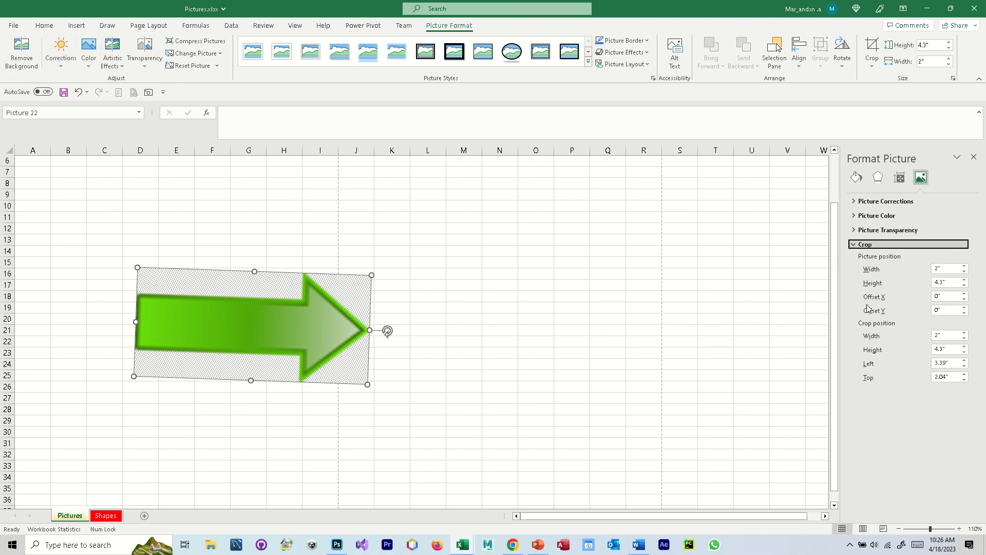
{"action": "left_click_drag", "start_coordinate": [333, 314], "coordinate": [371, 267]}
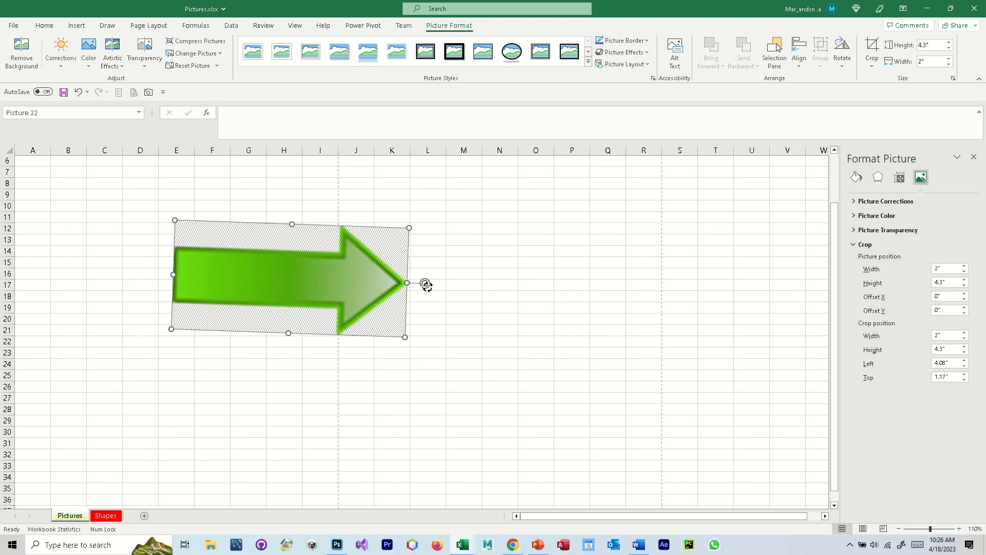
- Straighten the arrow picture to a 90° rotation and crop off its arrowhead, leaving about 2.82" high by 1.71" wide
{"action": "left_click_drag", "start_coordinate": [425, 284], "coordinate": [427, 286]}
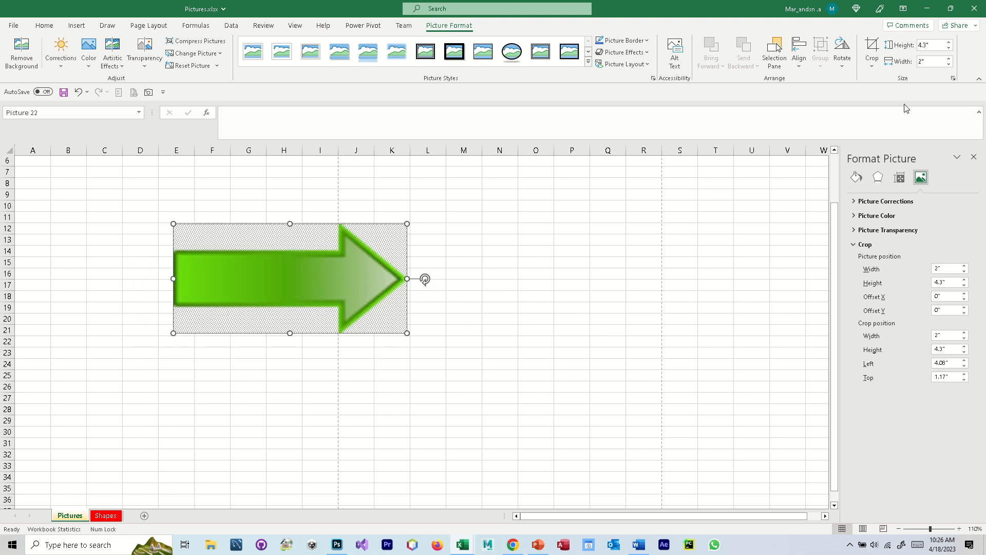
{"action": "left_click", "coordinate": [875, 50]}
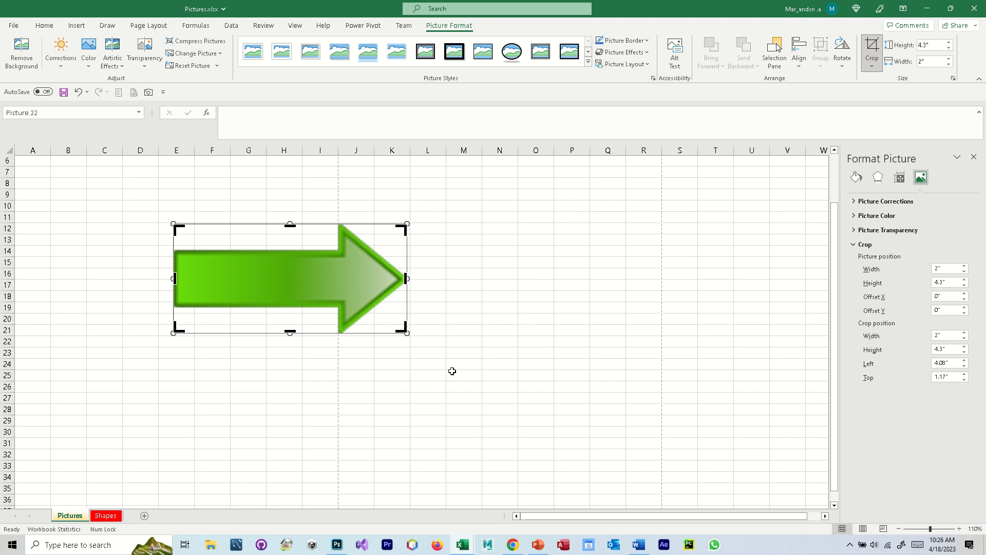
{"action": "scroll", "coordinate": [452, 371], "scroll_direction": "up", "scroll_amount": 5, "text": "ctrl"}
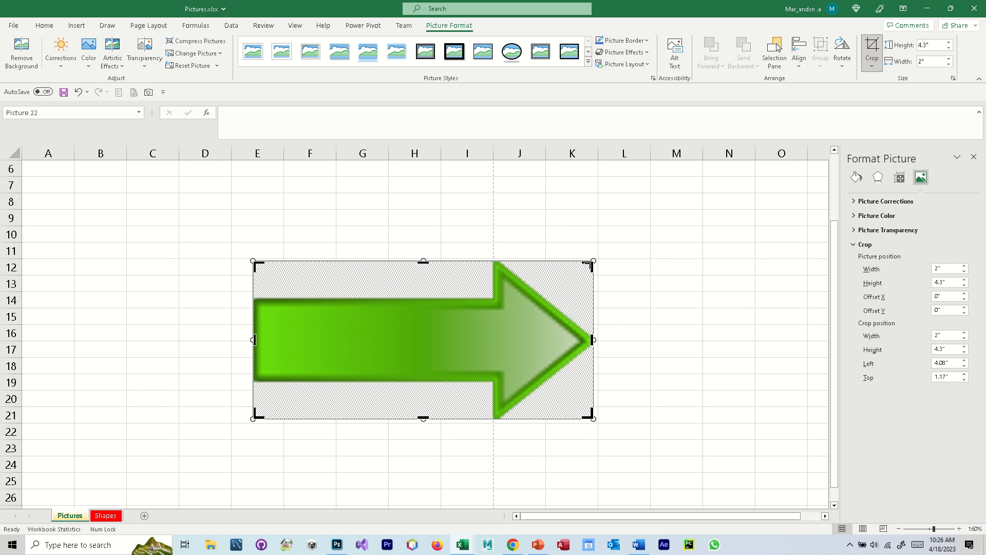
{"action": "left_click_drag", "start_coordinate": [587, 266], "coordinate": [473, 285]}
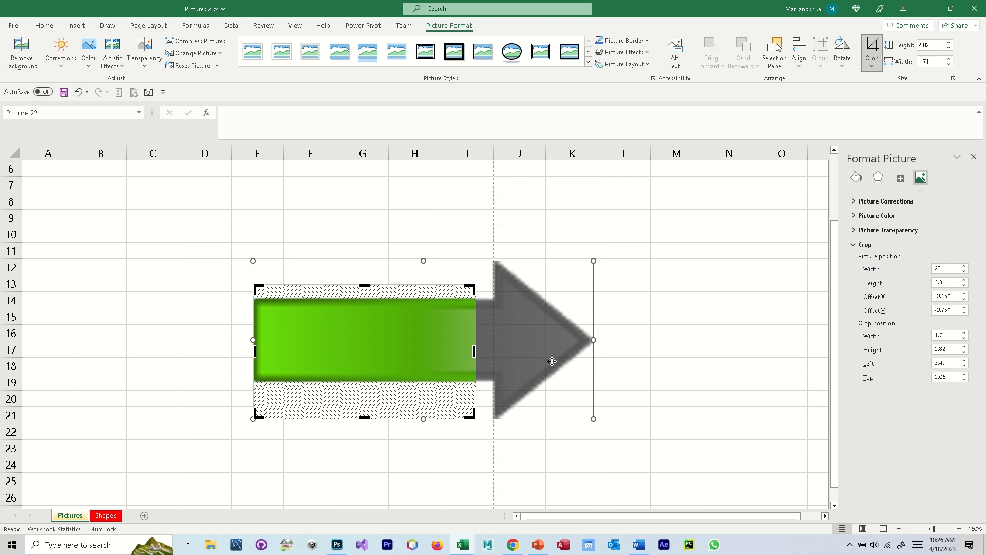
{"action": "left_click", "coordinate": [695, 298]}
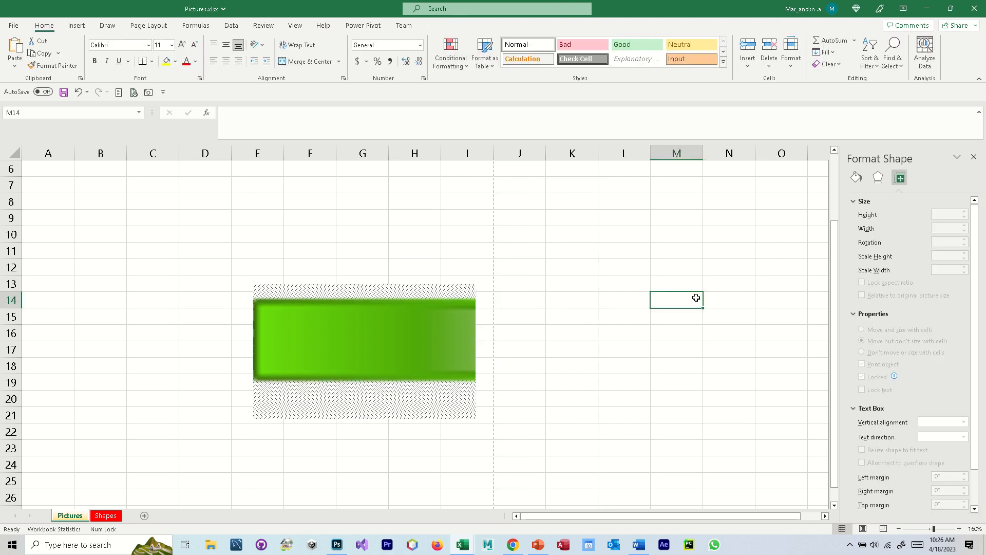
- Reopen the arrow picture's crop and extend its frame beyond the arrowhead and upper edge to about 4.49" high by 2.19" wide
{"action": "left_click", "coordinate": [330, 334]}
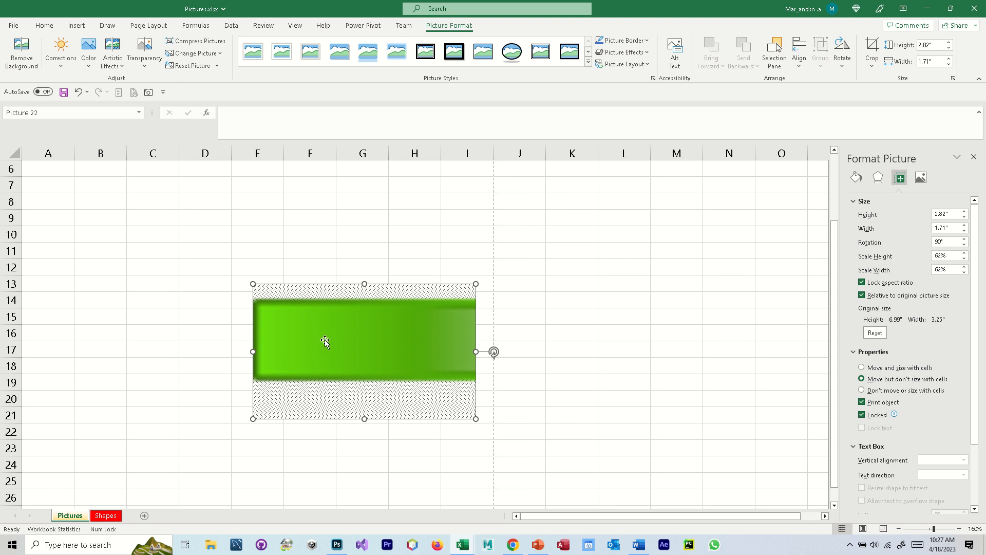
{"action": "left_click", "coordinate": [871, 49]}
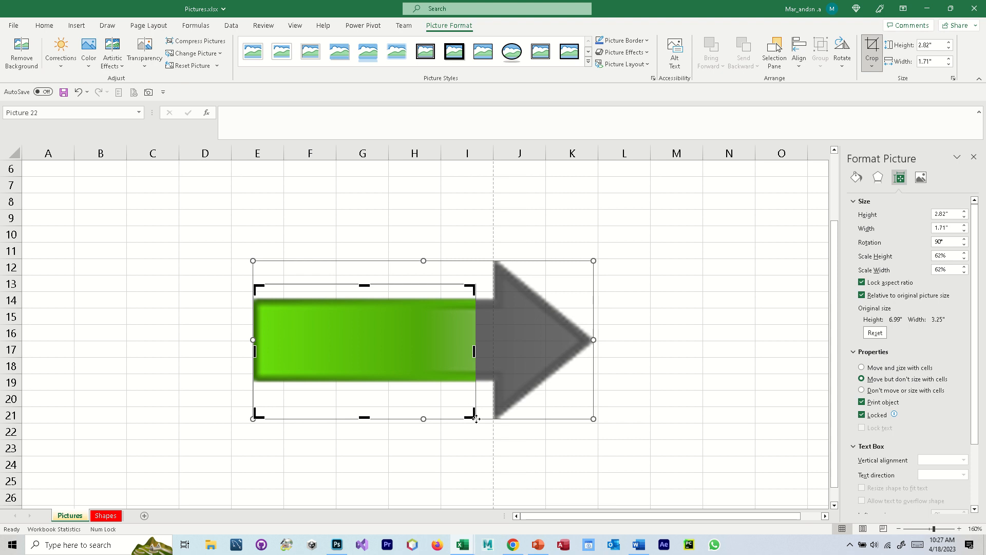
{"action": "mouse_move", "coordinate": [469, 417]}
{"action": "left_mouse_down"}
{"action": "mouse_move", "coordinate": [592, 412]}
{"action": "mouse_move", "coordinate": [607, 427]}
{"action": "left_mouse_up"}
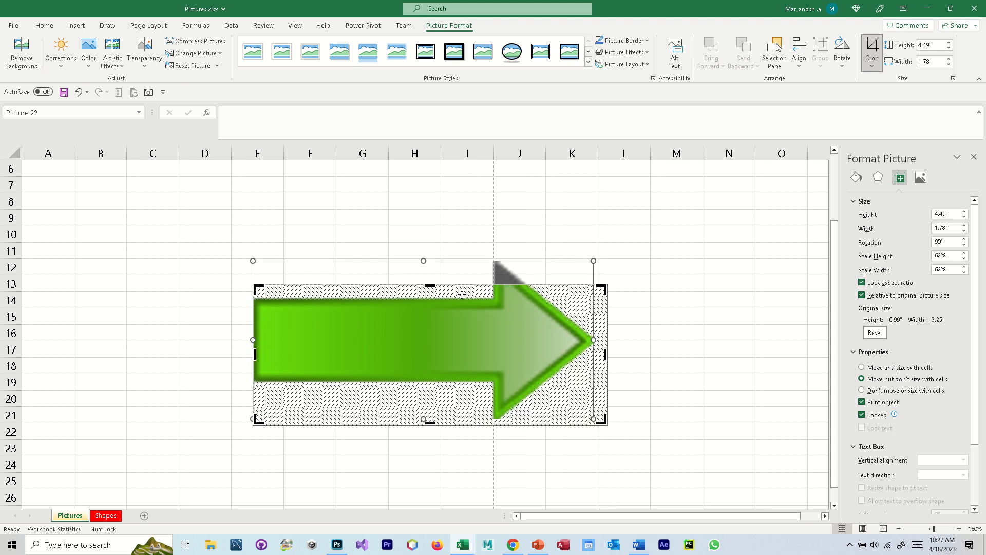
{"action": "left_click_drag", "start_coordinate": [431, 281], "coordinate": [431, 252]}
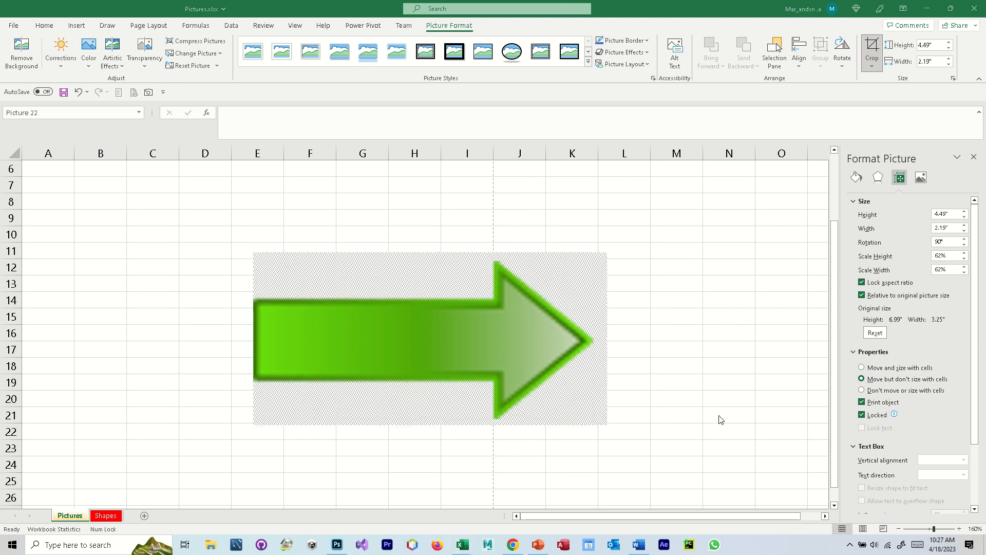